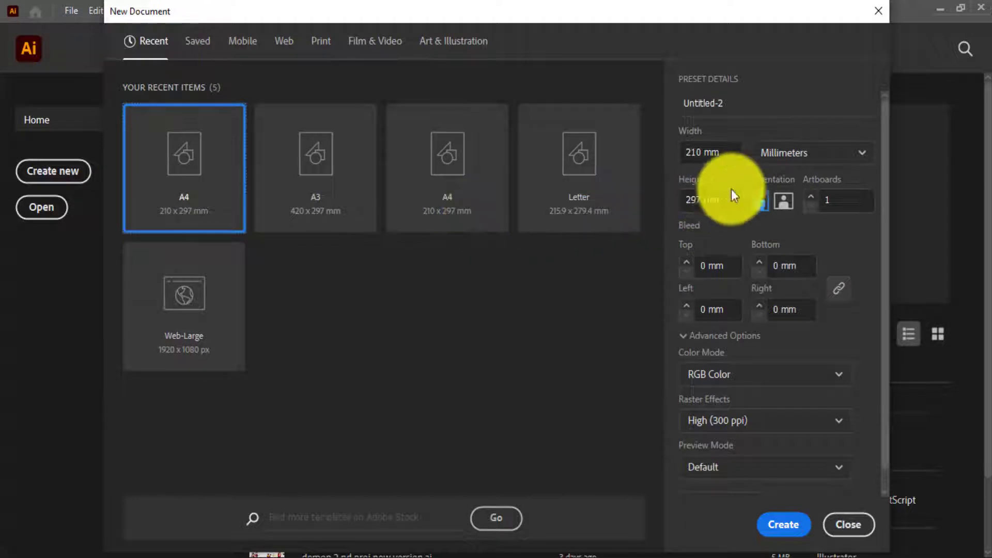
Create a one-artboard landscape A4 document, 297 x 210 mm, named 3d.
{"action": "left_click", "coordinate": [783, 201]}
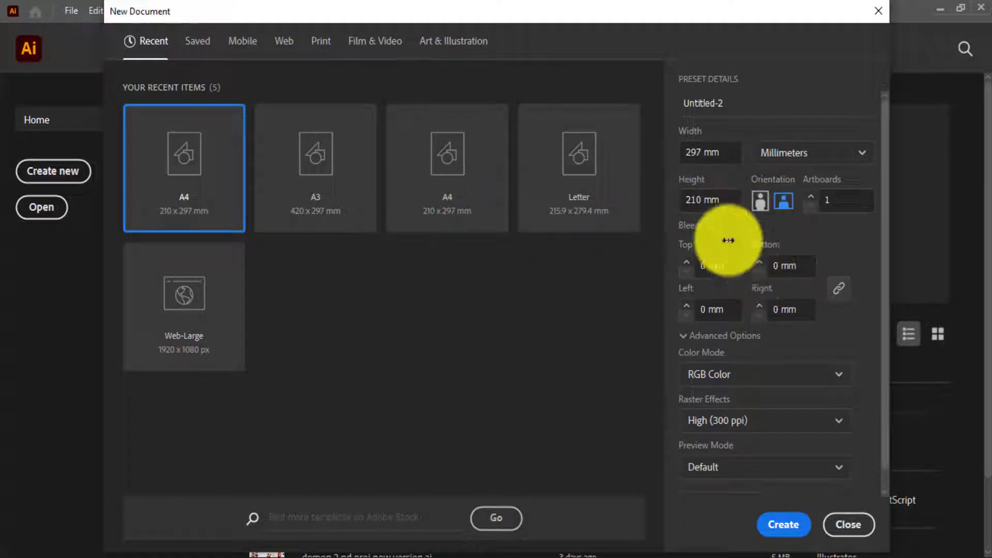
{"action": "left_click", "coordinate": [755, 104]}
{"action": "type", "text": "3d"}
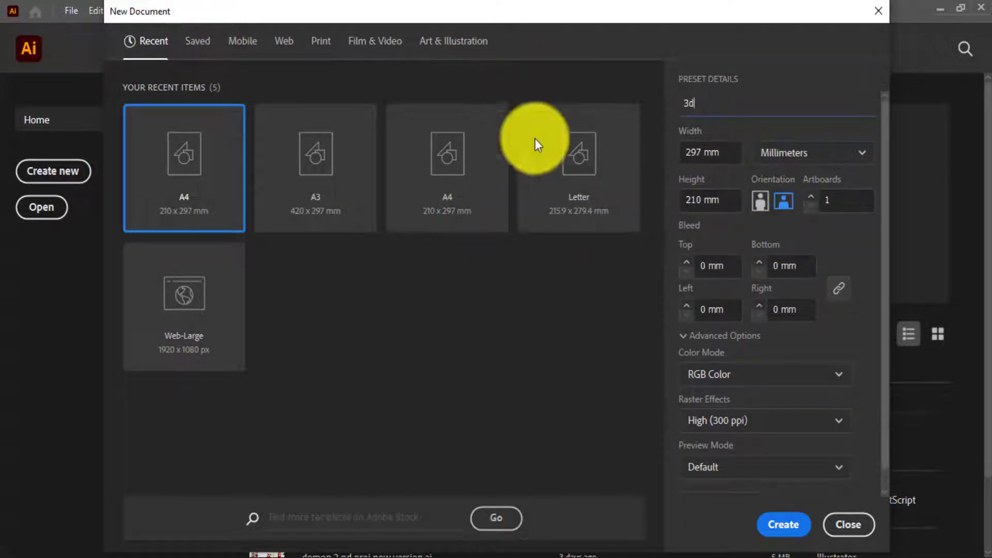
{"action": "left_click", "coordinate": [782, 524]}
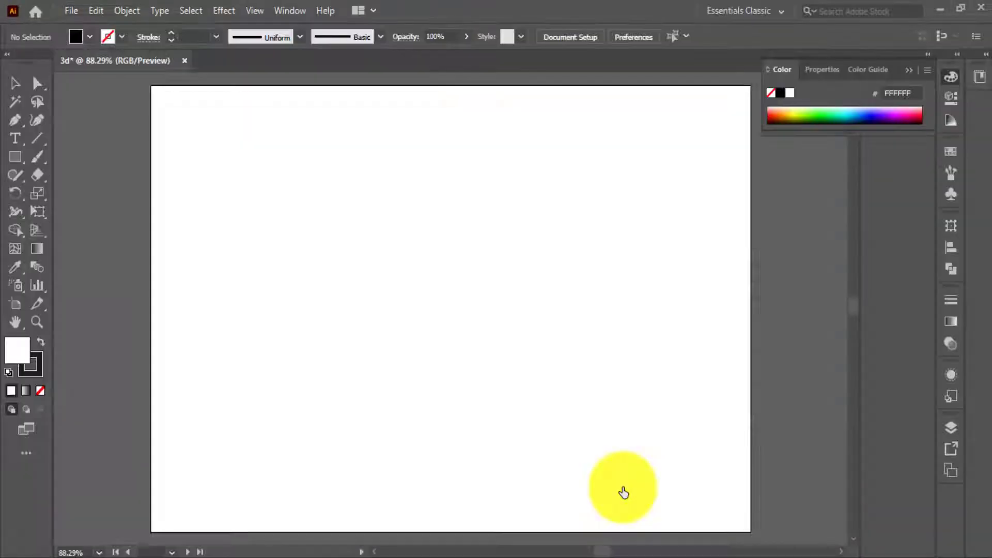
Draw a long, thin horizontal rectangle across the upper part of the artboard and fill it with blue 009FE3.
{"action": "left_click", "coordinate": [15, 157]}
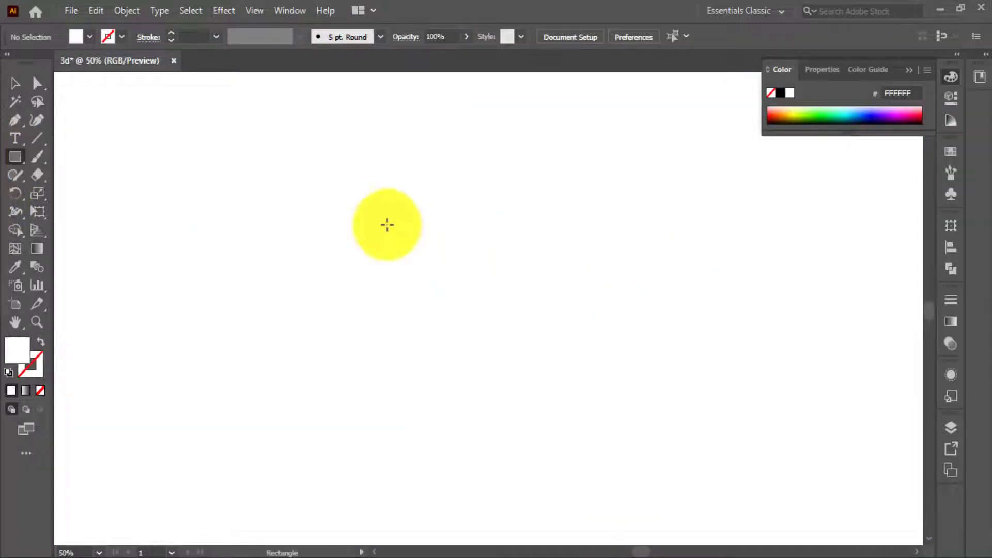
{"action": "left_click_drag", "start_coordinate": [175, 185], "coordinate": [809, 223]}
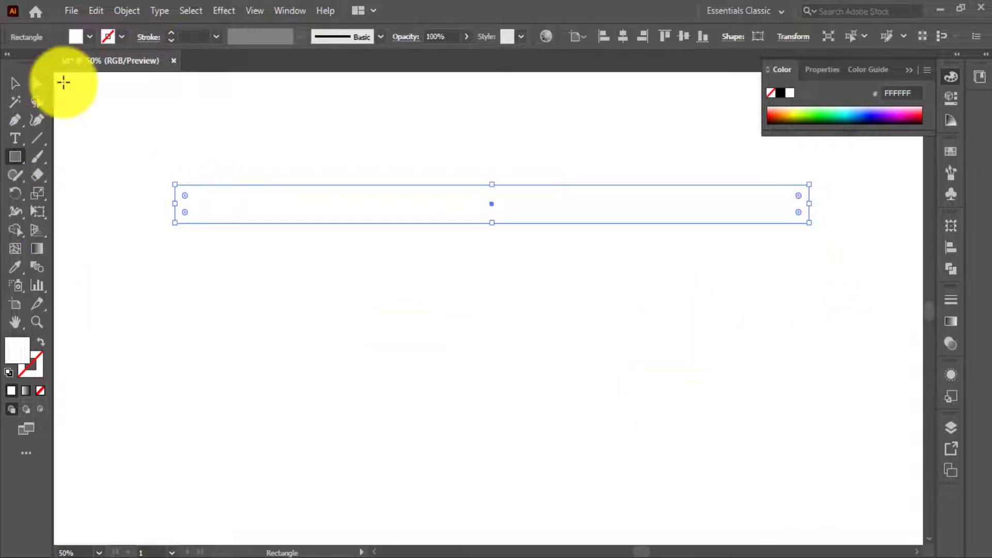
{"action": "left_click", "coordinate": [88, 37]}
{"action": "left_click", "coordinate": [80, 67]}
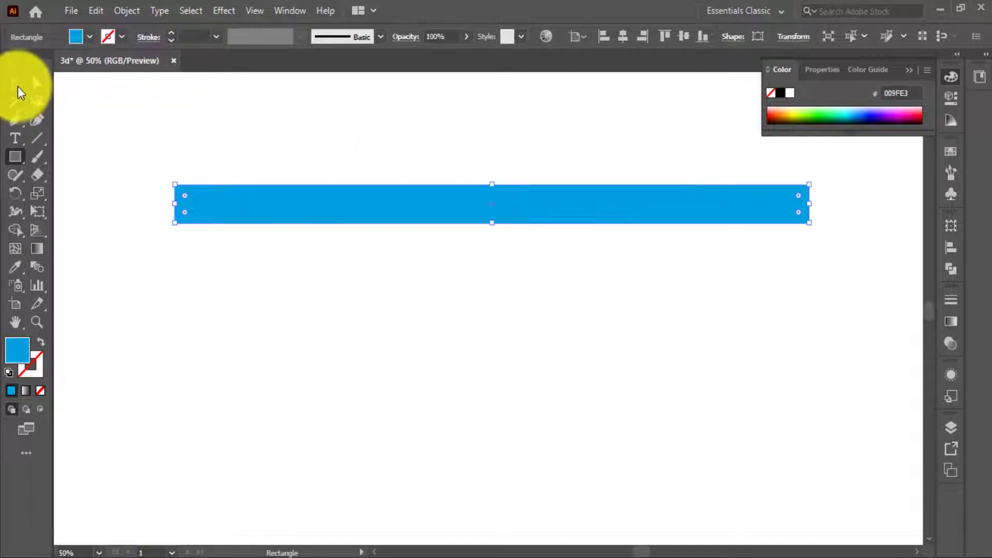
Duplicate the blue bar directly beneath itself and fill the copy with black.
{"action": "left_click", "coordinate": [15, 83]}
{"action": "left_click", "coordinate": [433, 180]}
{"action": "left_click", "coordinate": [531, 203]}
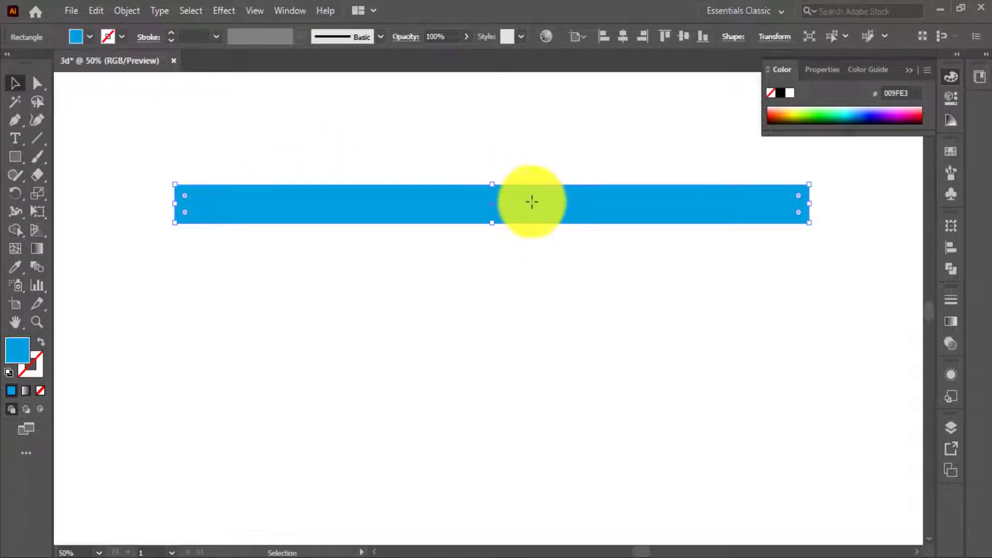
{"action": "left_click_drag", "start_coordinate": [531, 202], "coordinate": [535, 241]}
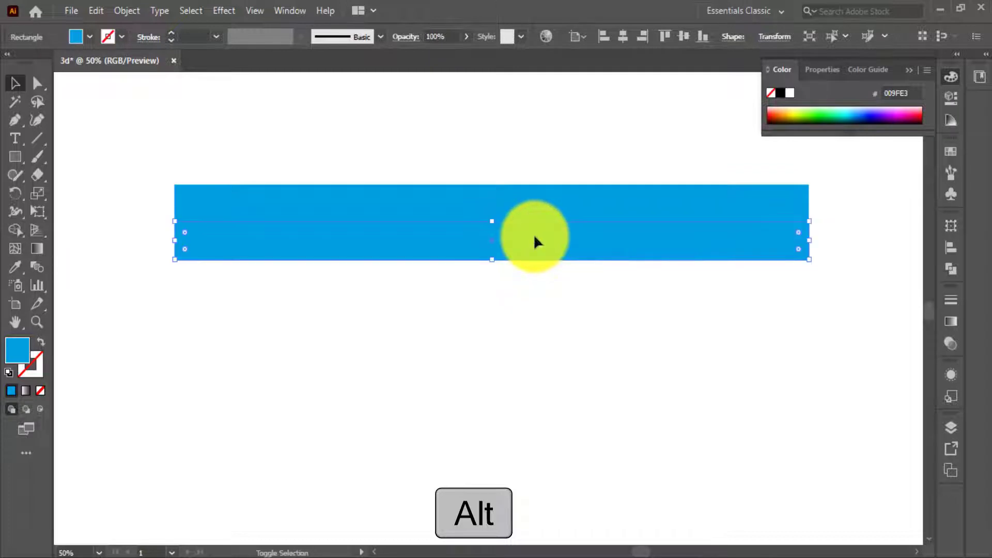
{"action": "left_click", "coordinate": [779, 95]}
Select the blue and black bars together and place a copy of the pair directly below them.
{"action": "left_click", "coordinate": [432, 151]}
{"action": "left_click_drag", "start_coordinate": [527, 314], "coordinate": [528, 314]}
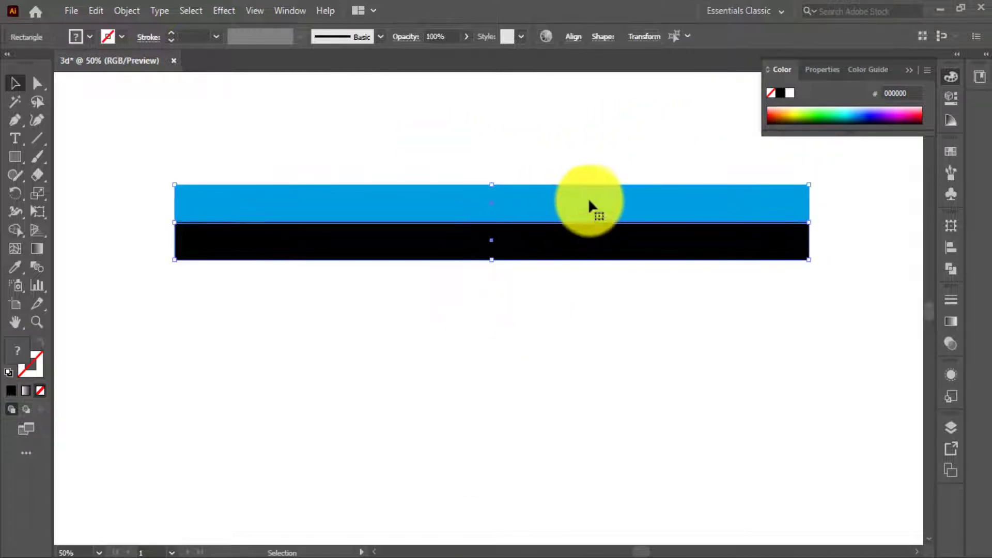
{"action": "scroll", "coordinate": [592, 198], "scroll_direction": "down", "scroll_amount": 1}
{"action": "left_click_drag", "start_coordinate": [595, 217], "coordinate": [598, 268]}
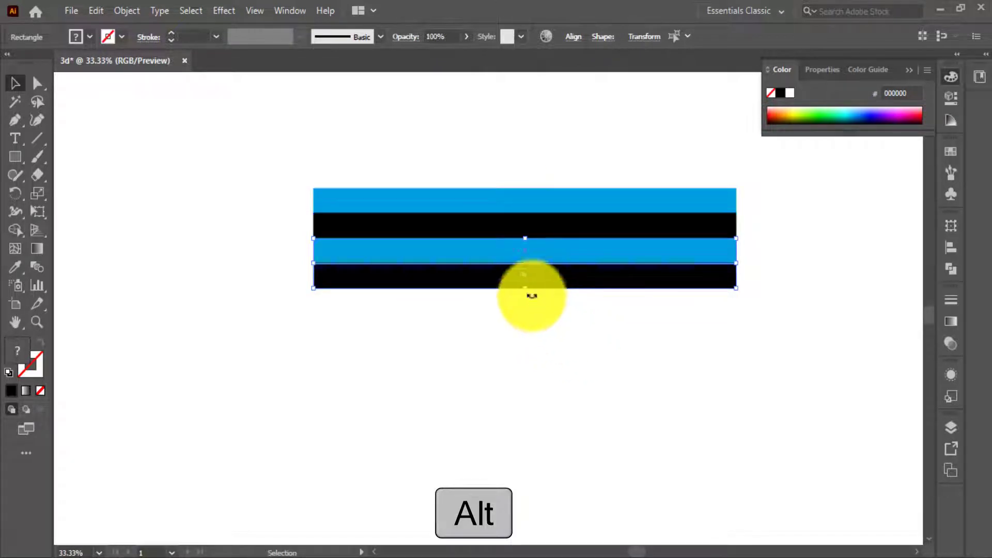
{"action": "scroll", "coordinate": [455, 246], "scroll_direction": "up", "scroll_amount": 2}
{"action": "scroll", "coordinate": [546, 254], "scroll_direction": "down", "scroll_amount": 2}
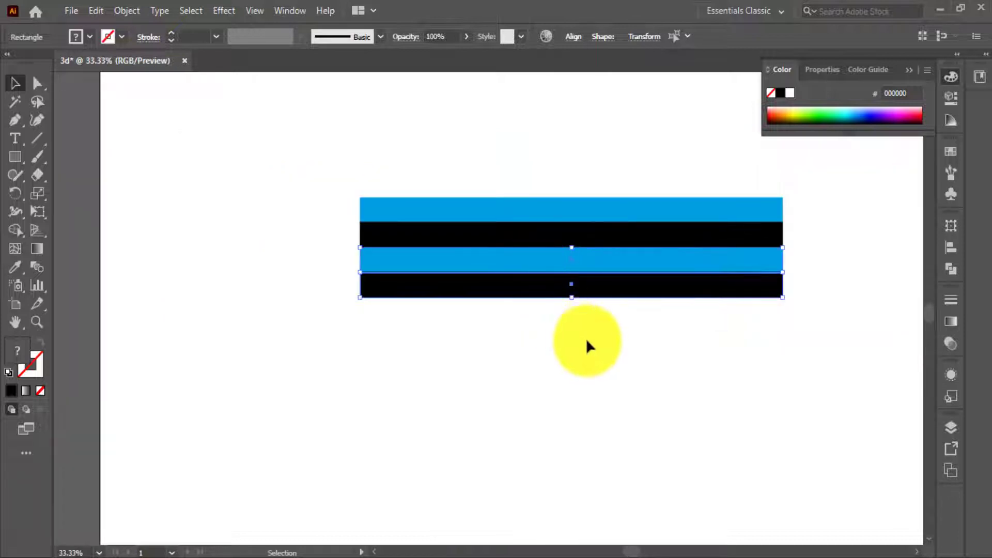
Repeat the pair's duplication four more times to build a stack of six blue and black stripe pairs.
{"action": "key", "text": "ctrl+d"}
{"action": "key", "text": "ctrl+d"}
{"action": "key", "text": "ctrl+d"}
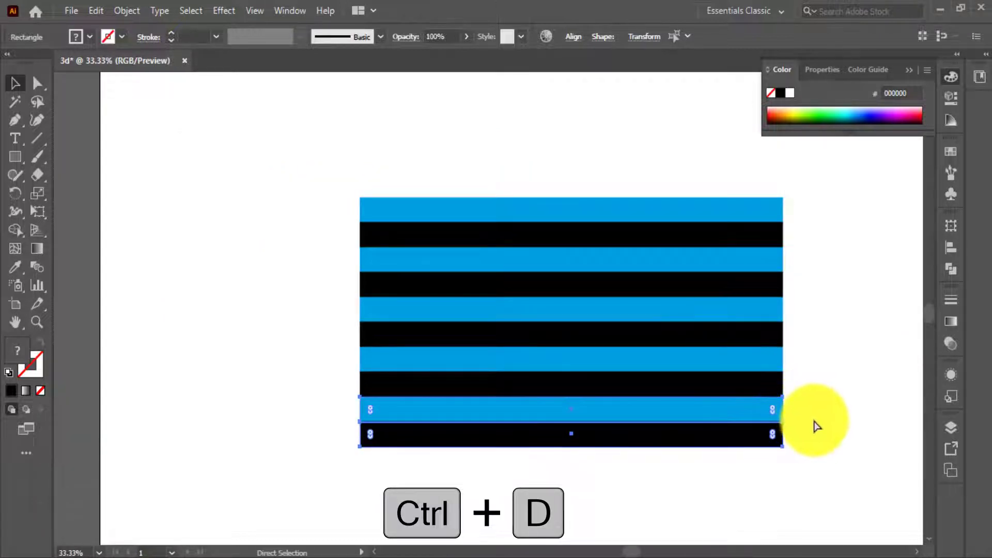
{"action": "key", "text": "ctrl+d"}
Select all the blue and black stripes and group them.
{"action": "left_click_drag", "start_coordinate": [813, 394], "coordinate": [724, 347]}
{"action": "left_click_drag", "start_coordinate": [744, 171], "coordinate": [557, 460]}
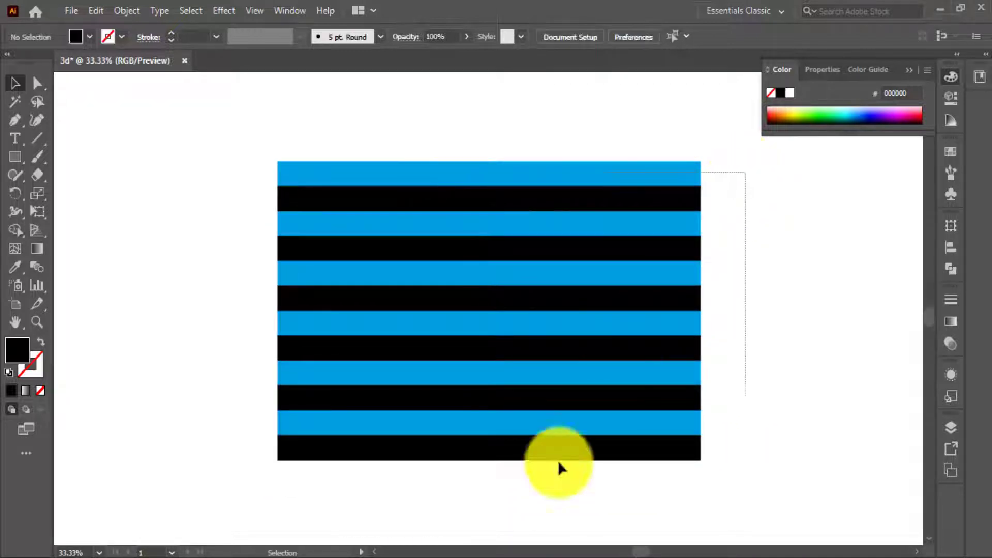
{"action": "left_click_drag", "start_coordinate": [504, 520], "coordinate": [504, 519]}
{"action": "right_click", "coordinate": [513, 271]}
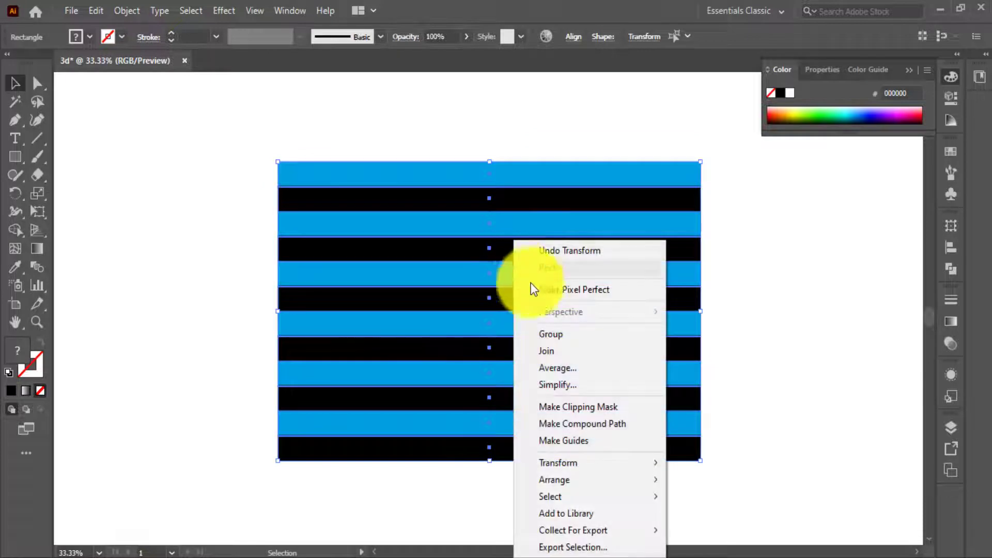
{"action": "left_click", "coordinate": [563, 336]}
Save the striped group as a dynamic symbol called New Symbol and delete the artwork from the artboard.
{"action": "left_click", "coordinate": [279, 10]}
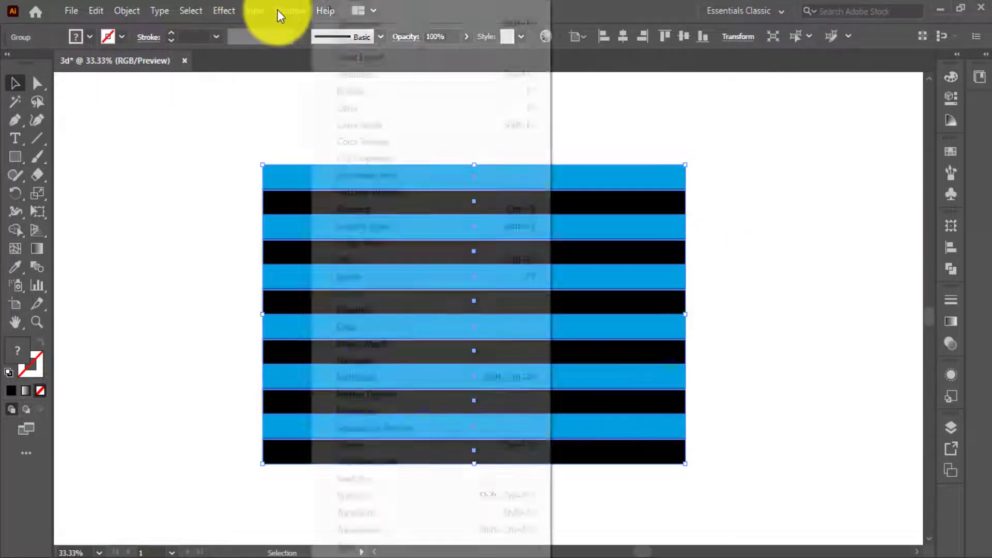
{"action": "left_click", "coordinate": [361, 495]}
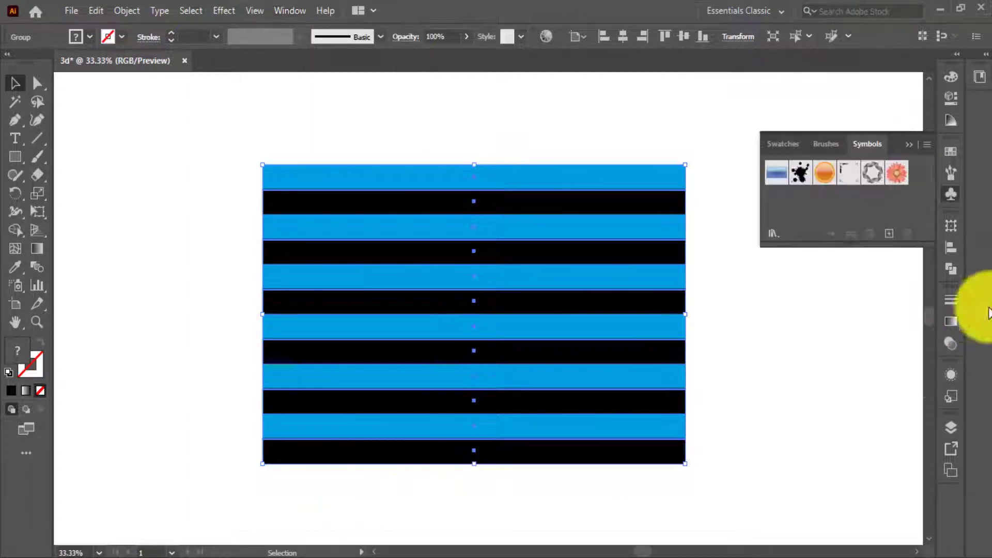
{"action": "left_click_drag", "start_coordinate": [603, 255], "coordinate": [797, 201]}
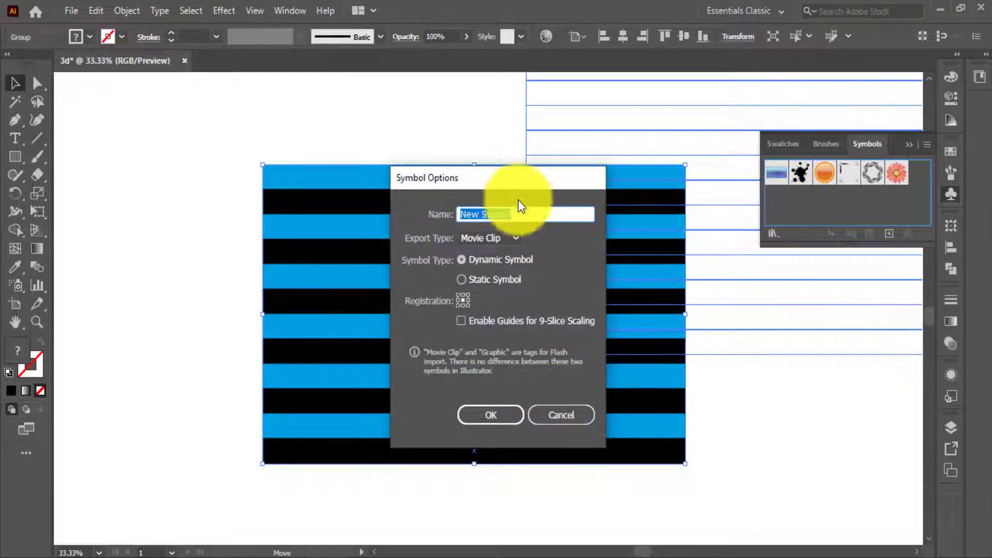
{"action": "left_click", "coordinate": [504, 410]}
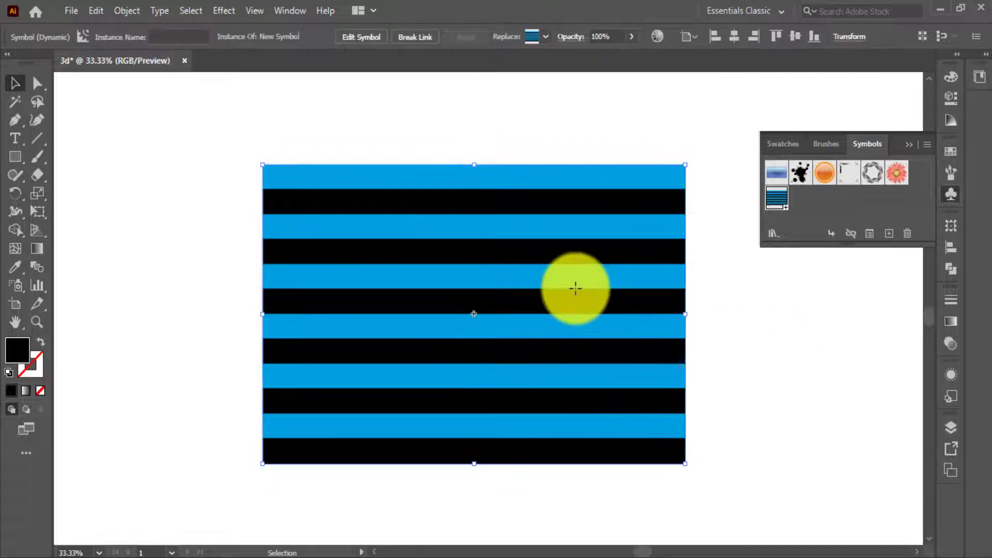
{"action": "key", "text": "Delete"}
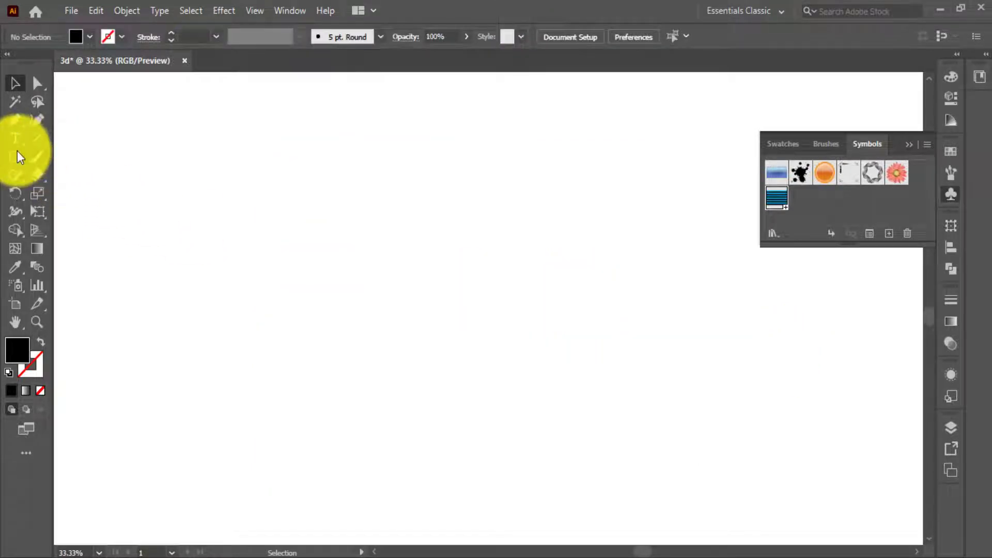
Draw a large, nearly circular black ellipse and position it slightly lower on the artboard.
{"action": "left_click_drag", "start_coordinate": [17, 155], "coordinate": [75, 193]}
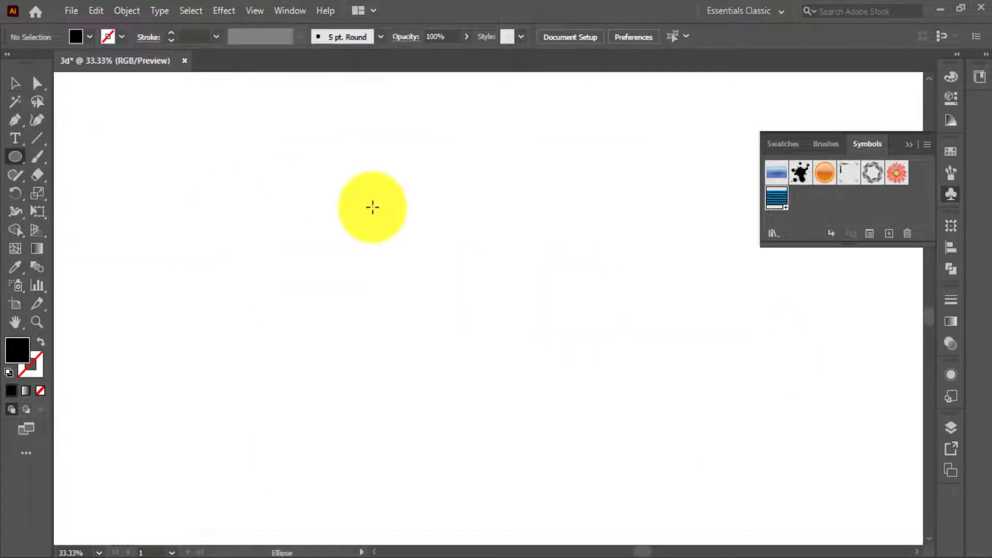
{"action": "left_click_drag", "start_coordinate": [435, 267], "coordinate": [565, 412]}
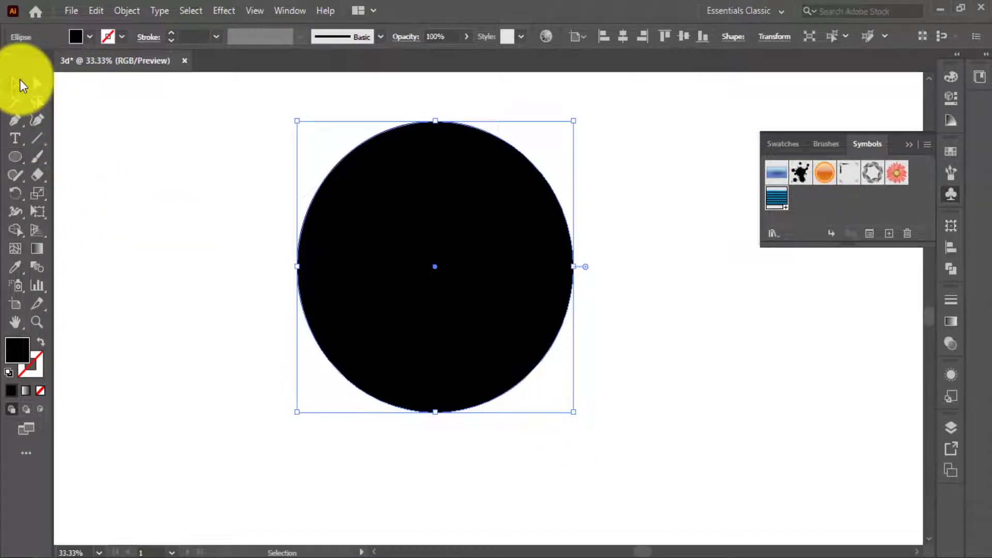
{"action": "left_click", "coordinate": [20, 86]}
{"action": "left_click_drag", "start_coordinate": [402, 209], "coordinate": [399, 252]}
Delete the ellipse's right anchor point to leave its left half, and select the remaining half shape.
{"action": "left_click", "coordinate": [233, 203]}
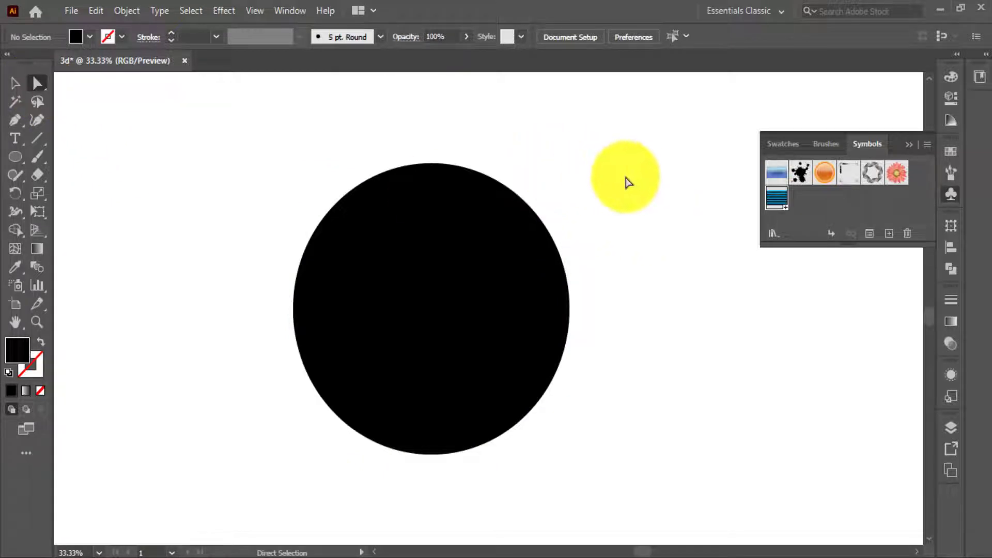
{"action": "left_click_drag", "start_coordinate": [626, 176], "coordinate": [512, 454]}
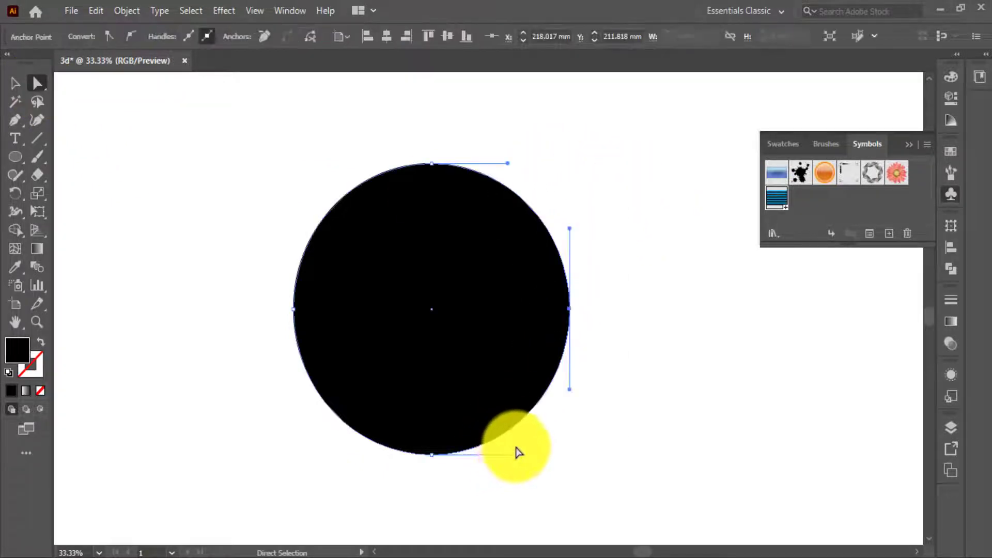
{"action": "key", "text": "Delete"}
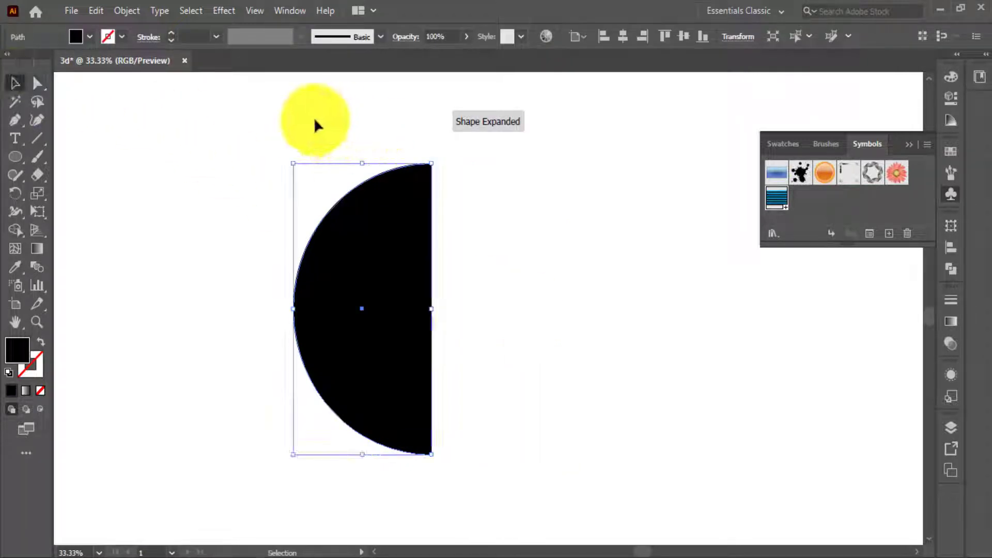
{"action": "left_click_drag", "start_coordinate": [283, 137], "coordinate": [438, 250]}
{"action": "left_click_drag", "start_coordinate": [438, 251], "coordinate": [452, 269]}
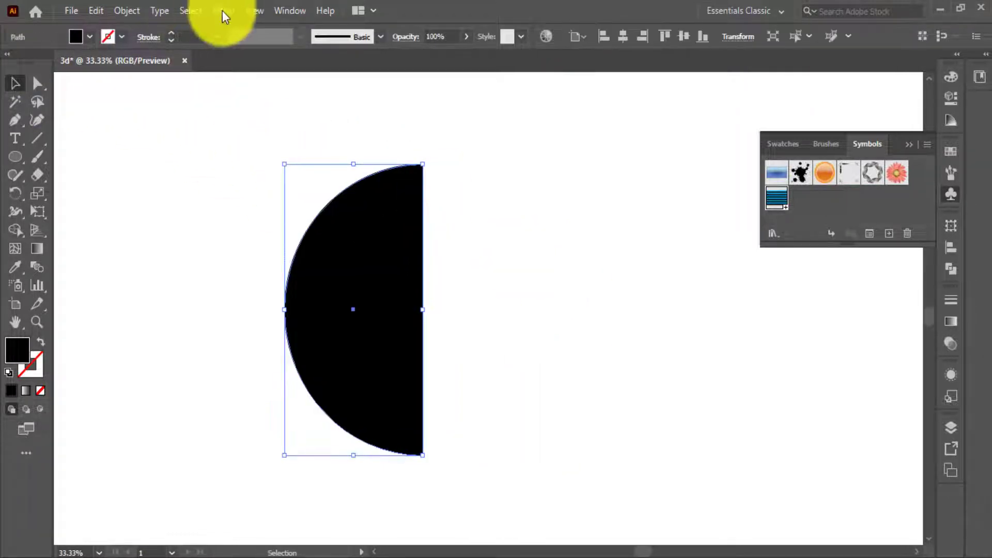
Apply a 3D Revolve effect to the half ellipse, revolving 360° from the Right Edge with Diffuse Shading.
{"action": "left_click", "coordinate": [222, 11]}
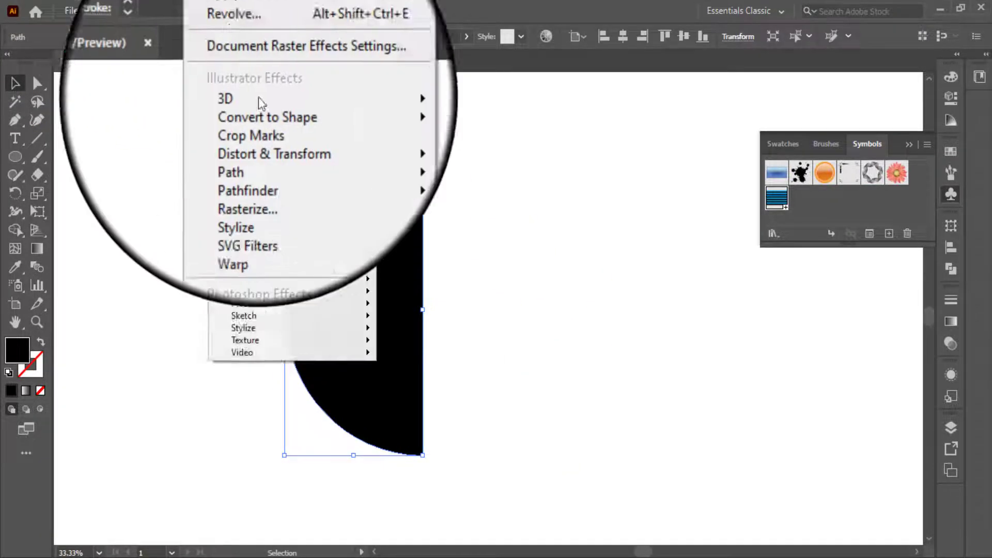
{"action": "mouse_move", "coordinate": [284, 101]}
{"action": "left_click", "coordinate": [414, 114]}
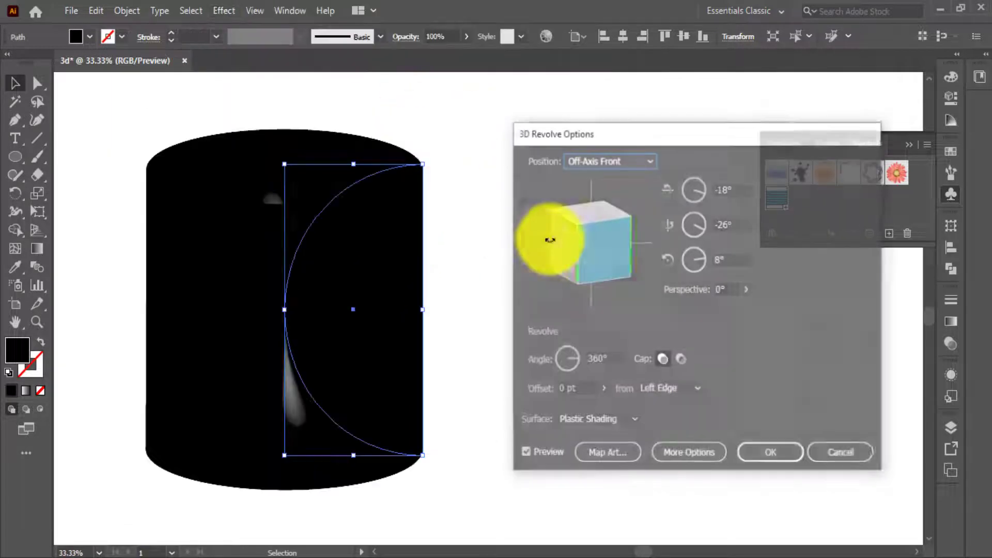
{"action": "left_click", "coordinate": [672, 388]}
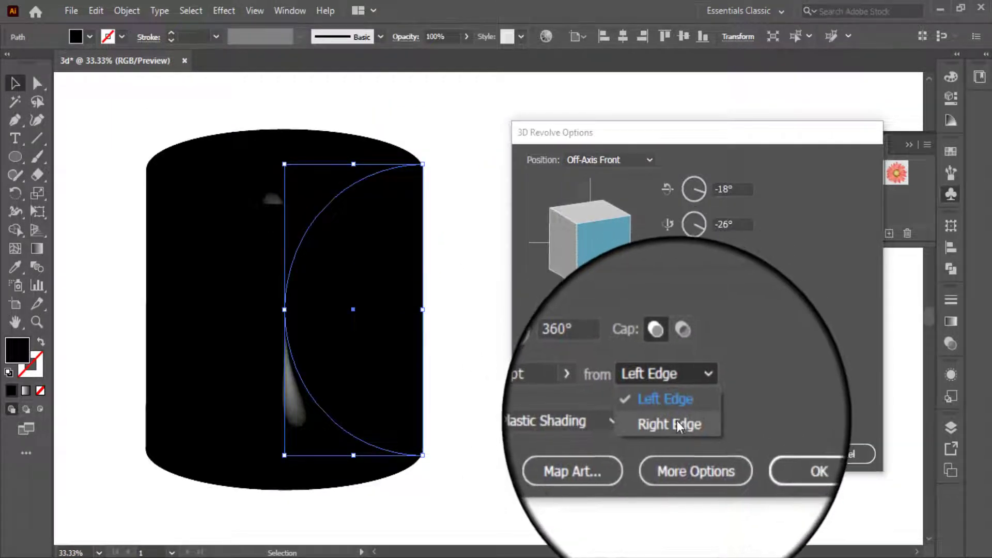
{"action": "left_click", "coordinate": [677, 423]}
{"action": "left_click", "coordinate": [633, 417]}
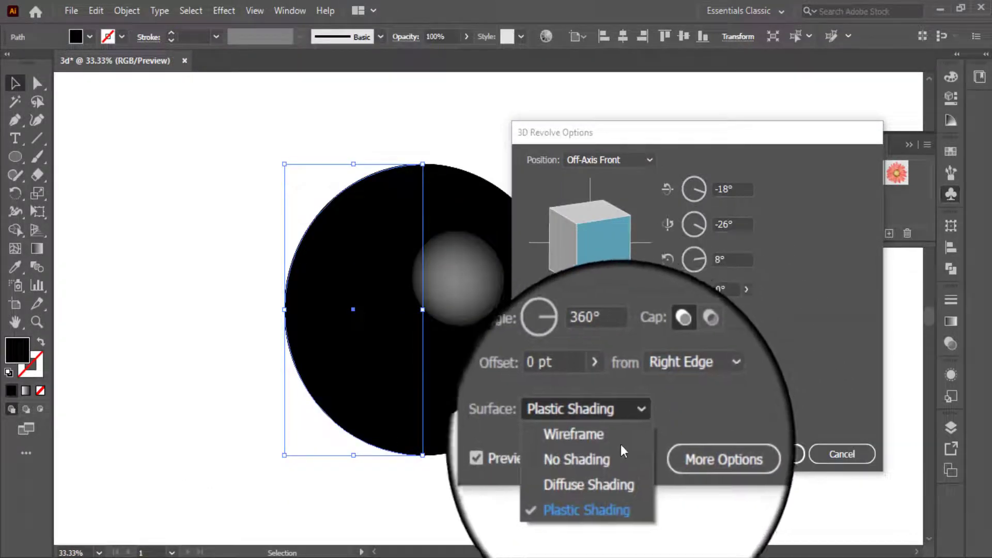
{"action": "left_click", "coordinate": [616, 472]}
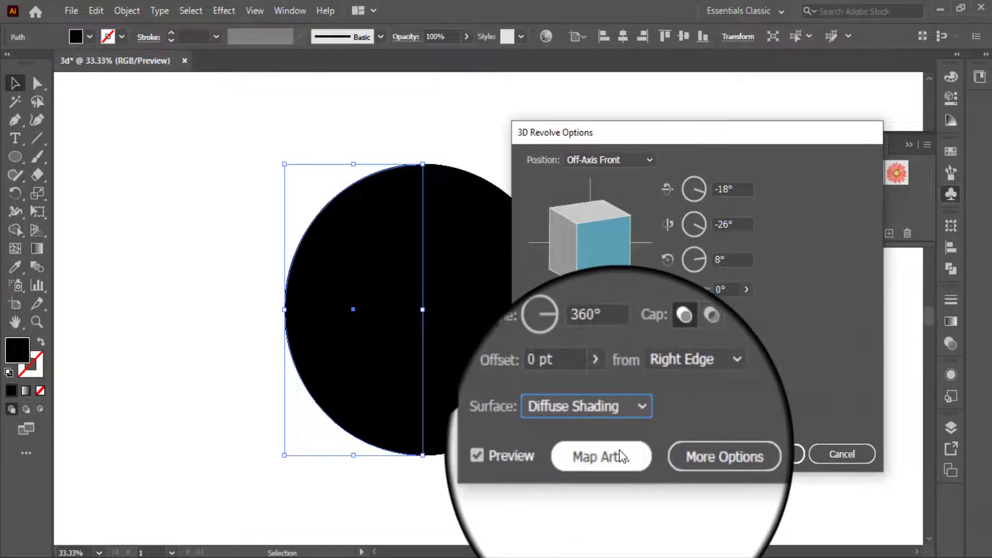
Map the New Symbol stripes onto the sphere's surface, scaled to fit.
{"action": "left_click", "coordinate": [619, 455]}
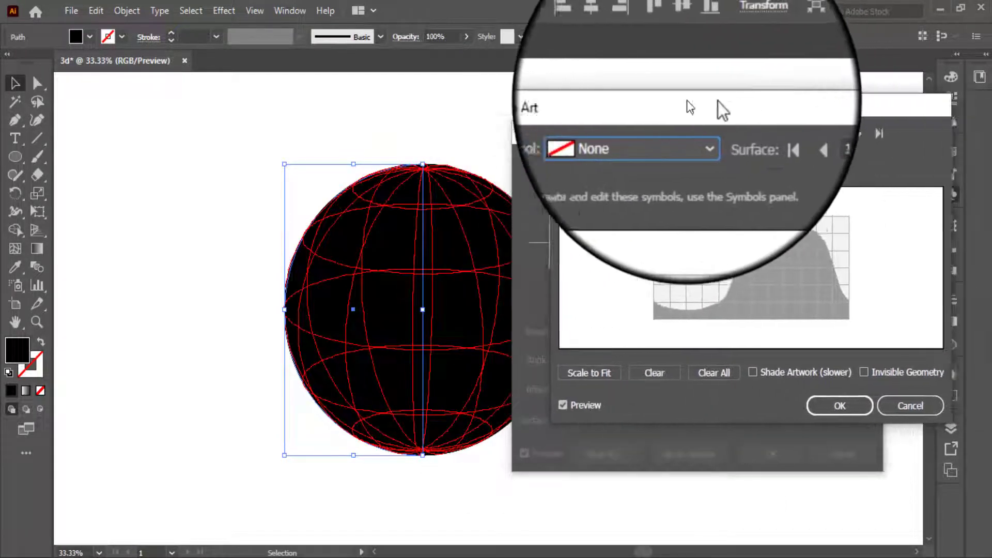
{"action": "left_click_drag", "start_coordinate": [687, 100], "coordinate": [411, 132]}
{"action": "left_click", "coordinate": [420, 164]}
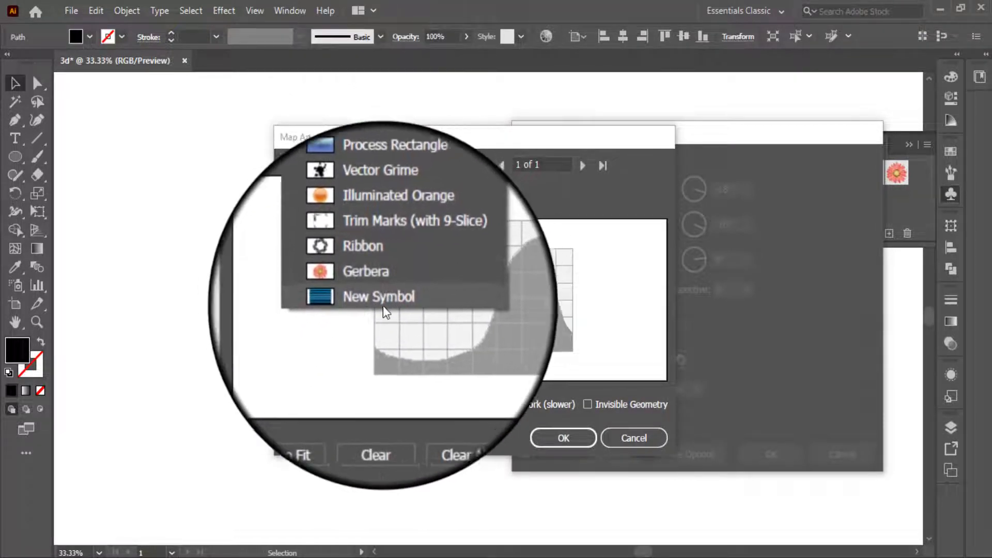
{"action": "left_click", "coordinate": [380, 299]}
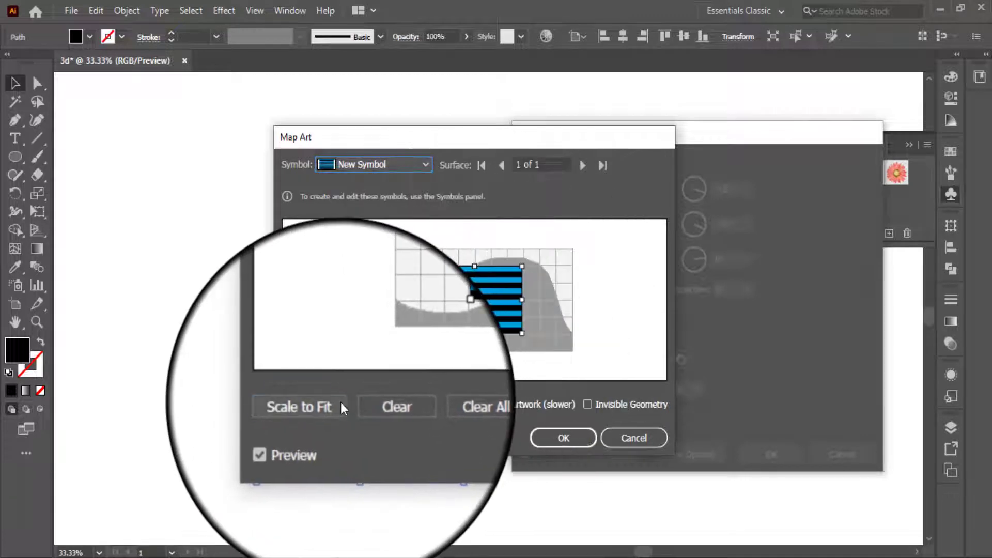
{"action": "left_click", "coordinate": [340, 402]}
{"action": "left_click_drag", "start_coordinate": [486, 137], "coordinate": [720, 156]}
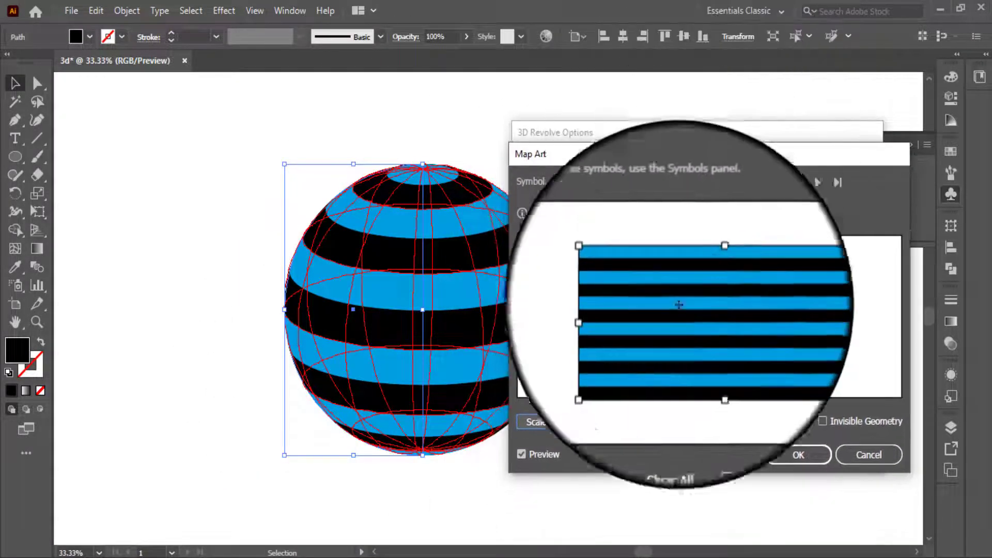
{"action": "left_click", "coordinate": [795, 456]}
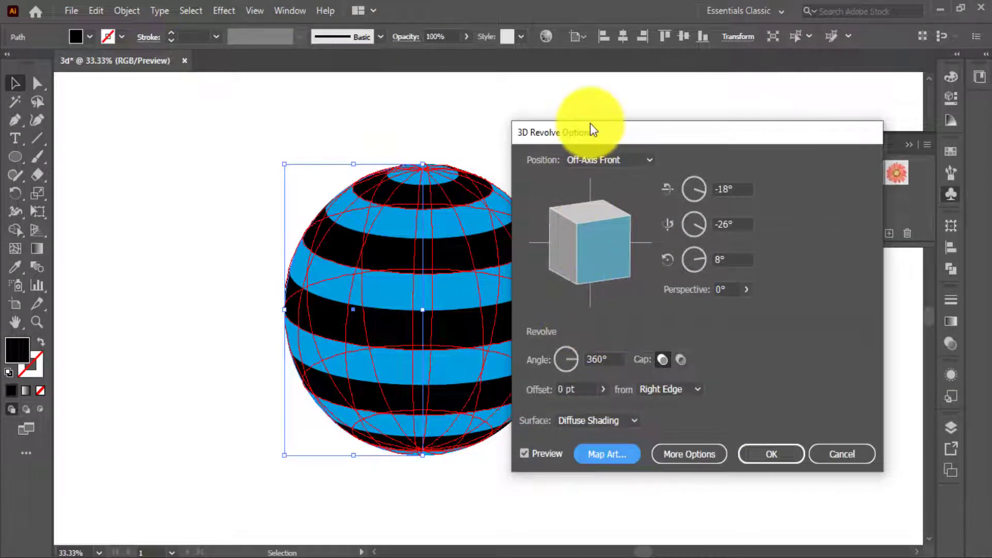
{"action": "left_click_drag", "start_coordinate": [591, 124], "coordinate": [643, 128]}
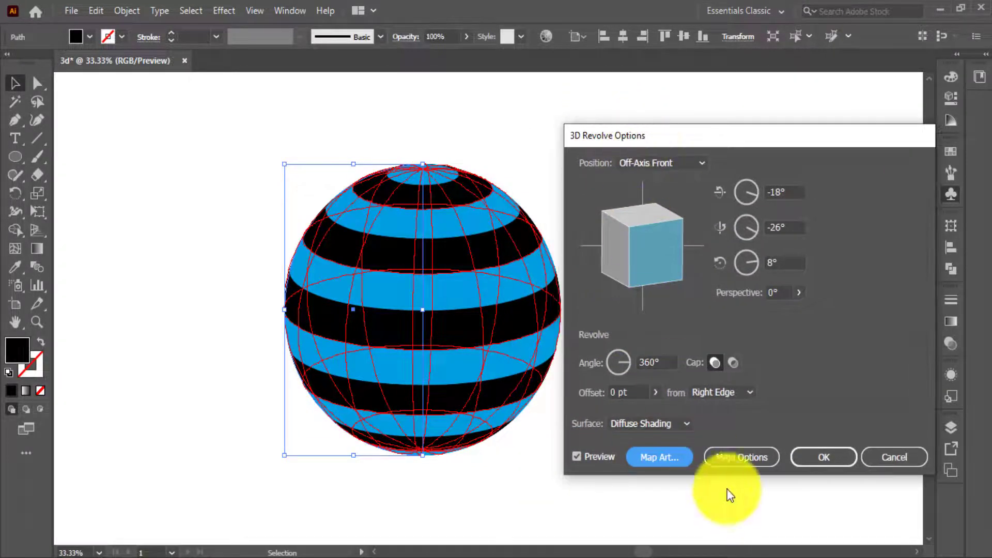
Tilt the striped sphere to a custom rotation of -37°, 8° and 20° and apply the 3D Revolve effect.
{"action": "left_click_drag", "start_coordinate": [674, 250], "coordinate": [638, 248]}
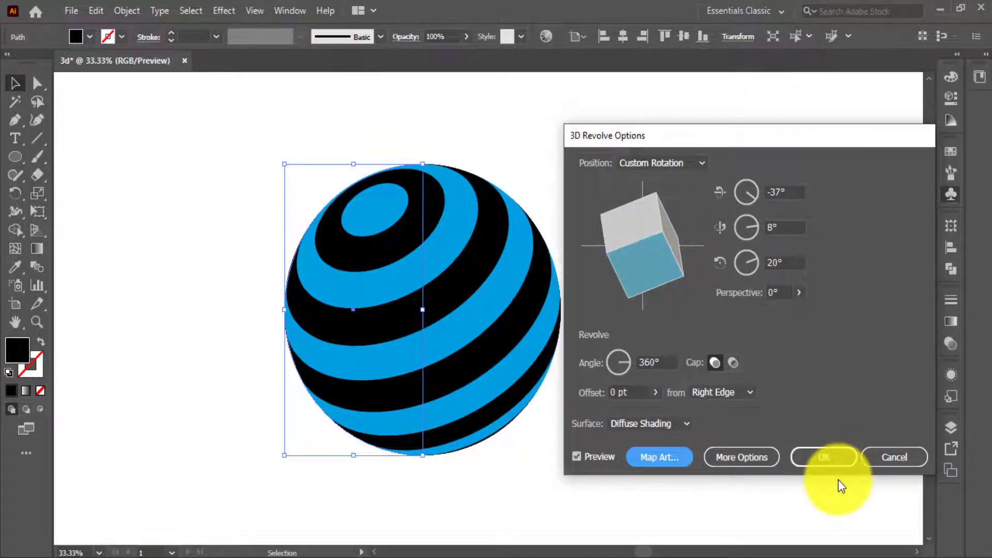
{"action": "left_click", "coordinate": [826, 458]}
{"action": "left_click", "coordinate": [558, 341]}
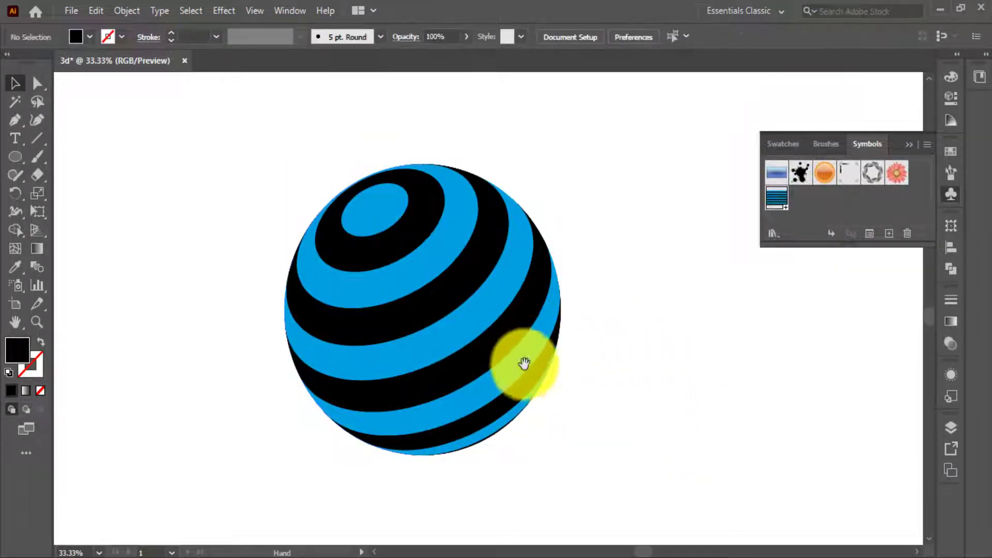
{"action": "left_click_drag", "start_coordinate": [523, 361], "coordinate": [553, 355]}
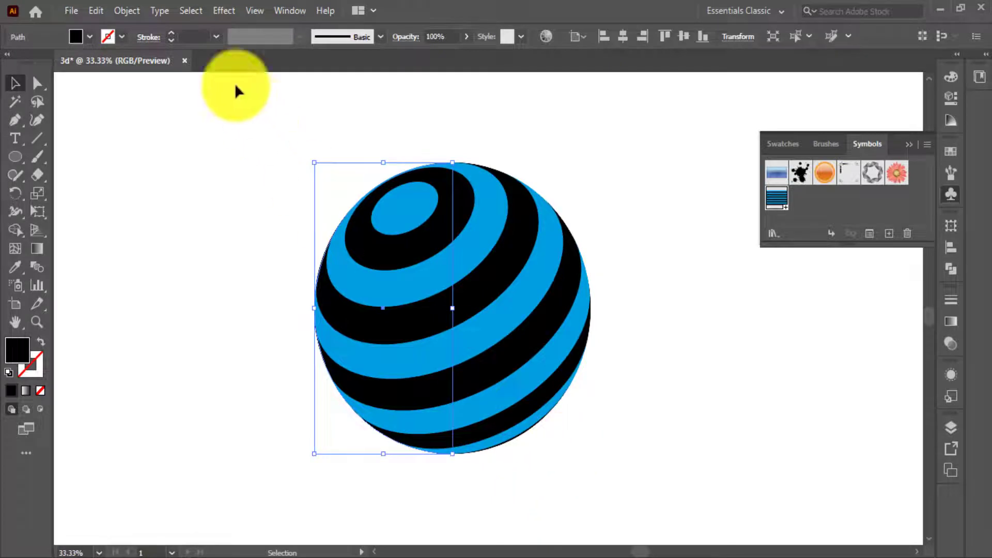
Expand the appearance of the striped sphere, and expand the resulting group into editable artwork.
{"action": "left_click", "coordinate": [131, 7]}
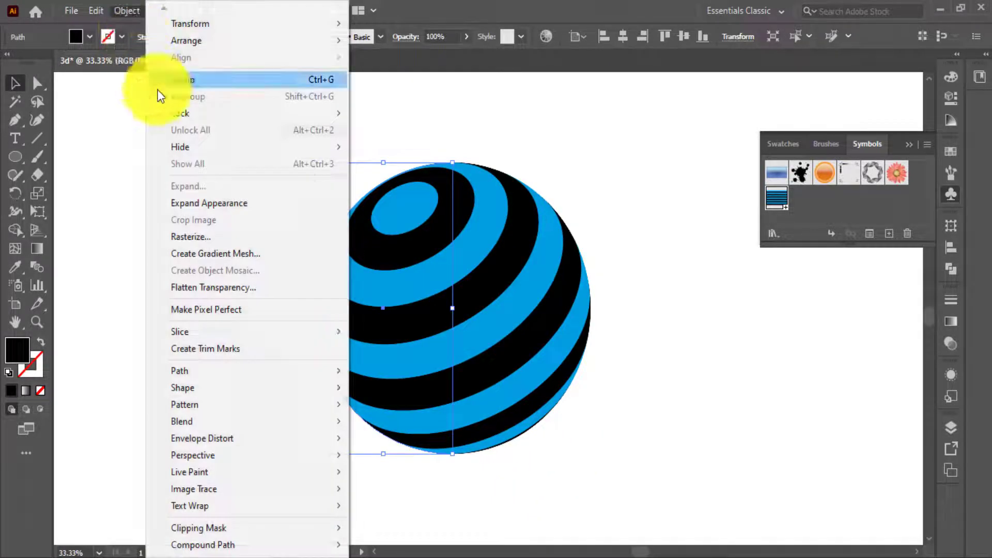
{"action": "left_click", "coordinate": [201, 201]}
{"action": "left_click", "coordinate": [124, 11]}
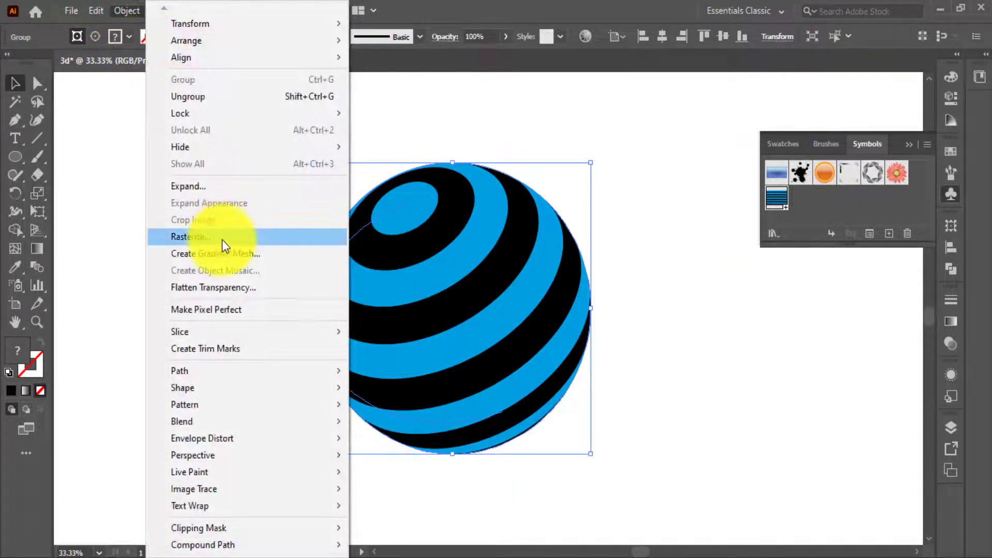
{"action": "left_click", "coordinate": [221, 189]}
{"action": "left_click", "coordinate": [195, 222]}
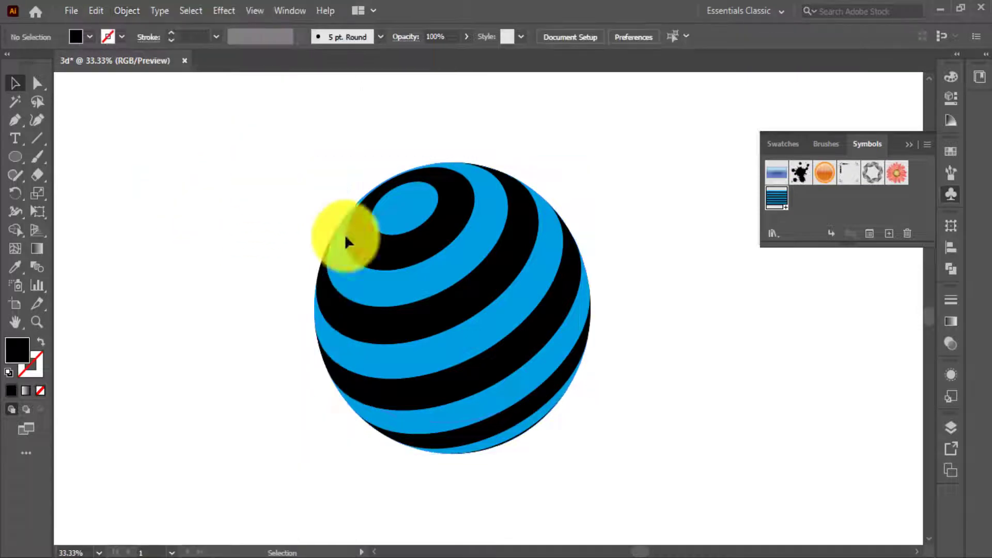
Select the expanded striped sphere and enlarge it slightly.
{"action": "left_click", "coordinate": [598, 443]}
{"action": "left_click_drag", "start_coordinate": [589, 455], "coordinate": [621, 482]}
{"action": "left_click", "coordinate": [665, 403]}
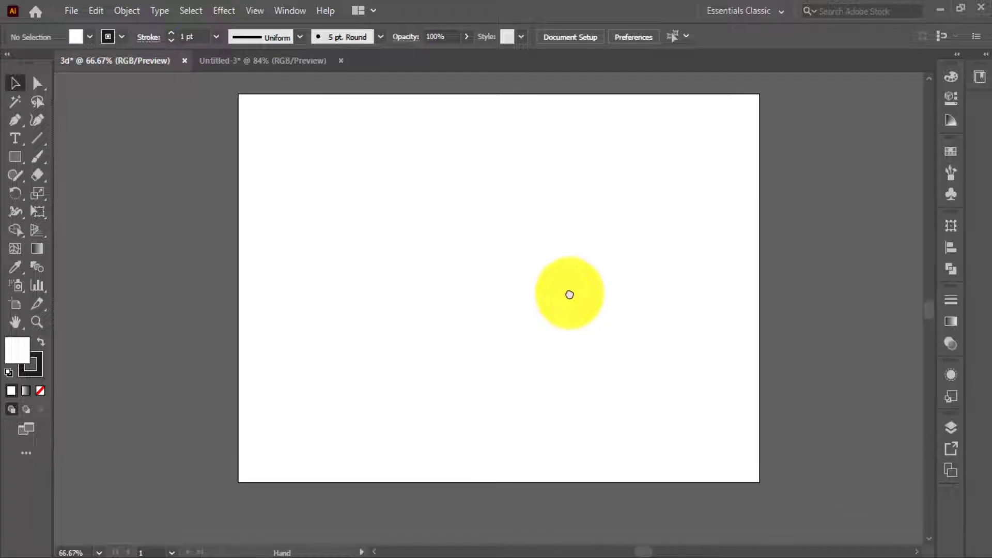
Draw a tall, narrow vertical rectangle and centre it horizontally on the blank artboard.
{"action": "left_click_drag", "start_coordinate": [569, 295], "coordinate": [545, 299]}
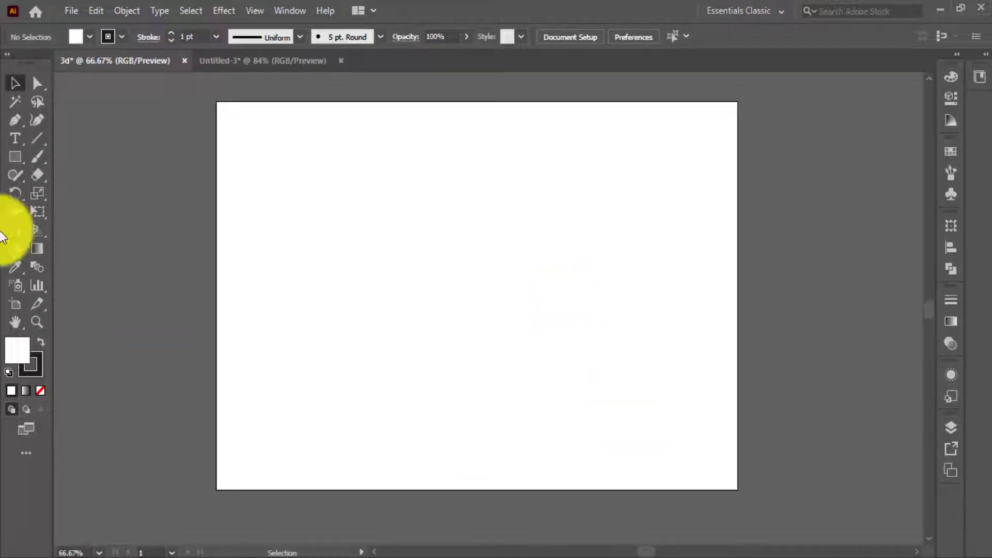
{"action": "left_click", "coordinate": [16, 156]}
{"action": "left_click_drag", "start_coordinate": [278, 151], "coordinate": [306, 434]}
{"action": "left_click", "coordinate": [16, 83]}
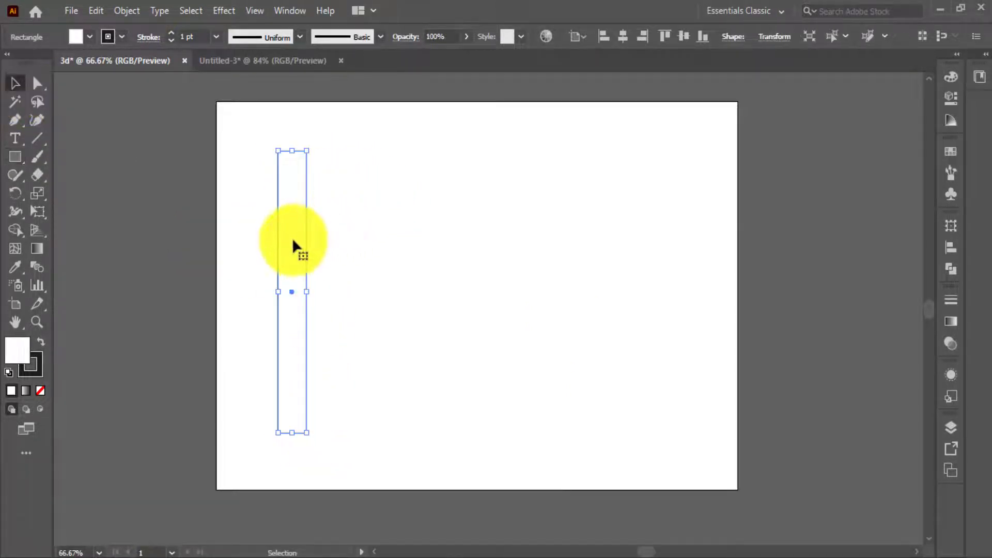
{"action": "left_click_drag", "start_coordinate": [292, 227], "coordinate": [459, 224]}
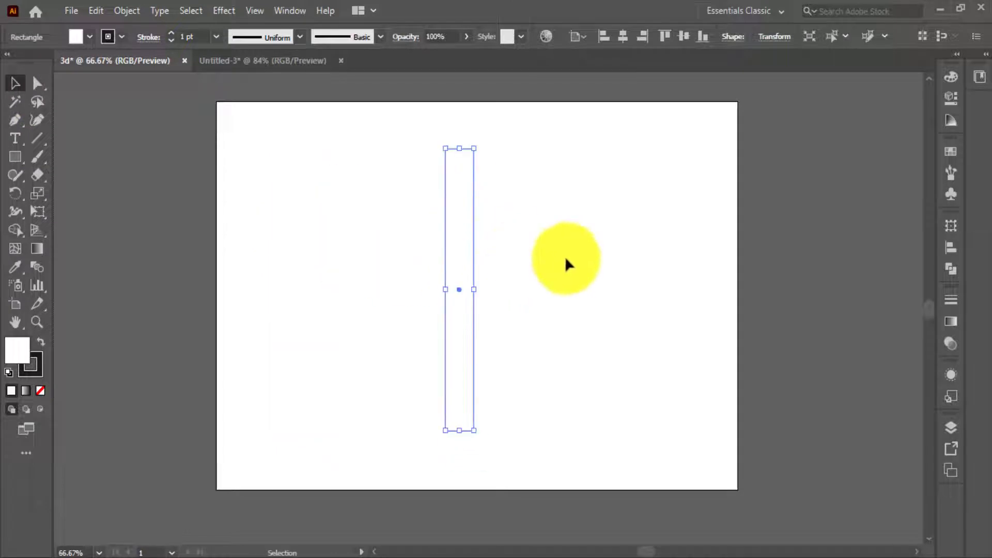
{"action": "left_click", "coordinate": [624, 35]}
Fill the tall rectangle with the light green swatch and remove its stroke.
{"action": "left_click", "coordinate": [952, 151]}
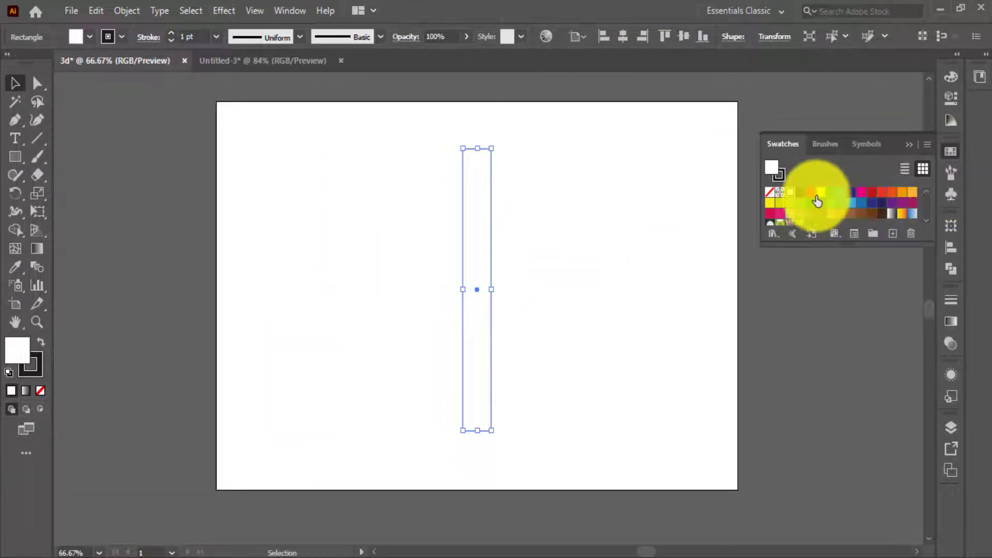
{"action": "left_click", "coordinate": [800, 193]}
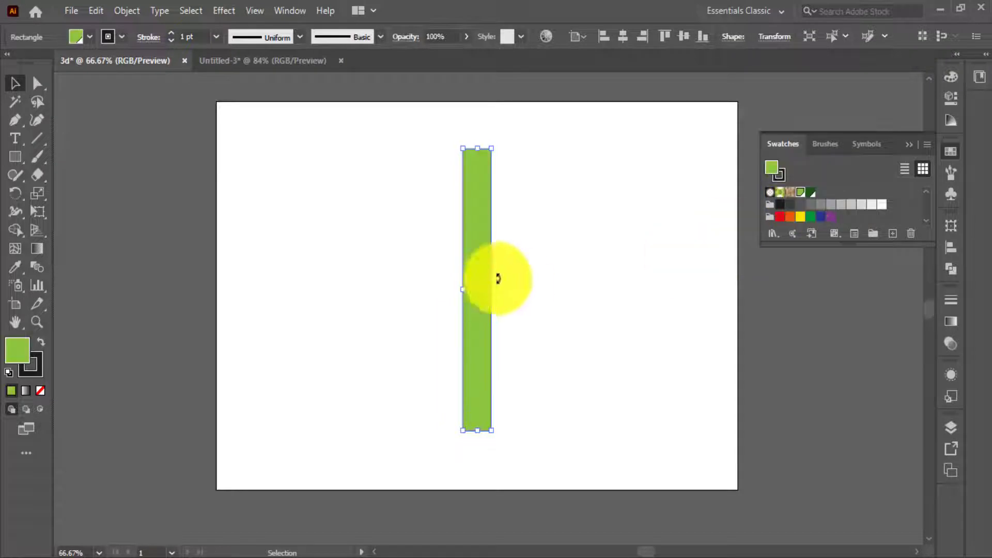
{"action": "left_click", "coordinate": [40, 368]}
{"action": "left_click", "coordinate": [40, 392]}
{"action": "left_click", "coordinate": [355, 313]}
{"action": "key", "text": "space"}
{"action": "left_click_drag", "start_coordinate": [513, 305], "coordinate": [489, 307]}
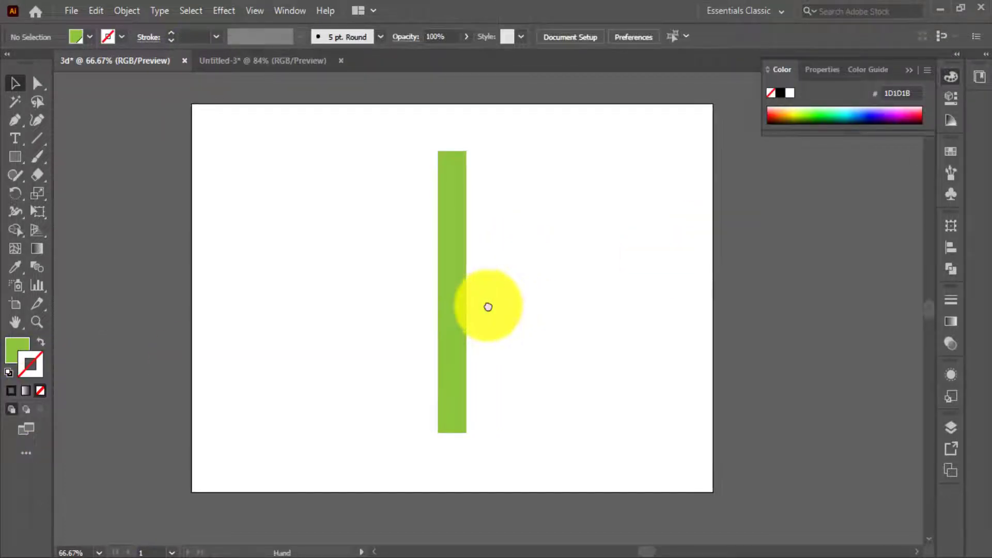
Apply a Roughen effect to the green rectangle with 3% relative size, 10/in detail and Smooth points.
{"action": "left_click", "coordinate": [466, 279]}
{"action": "left_click", "coordinate": [225, 10]}
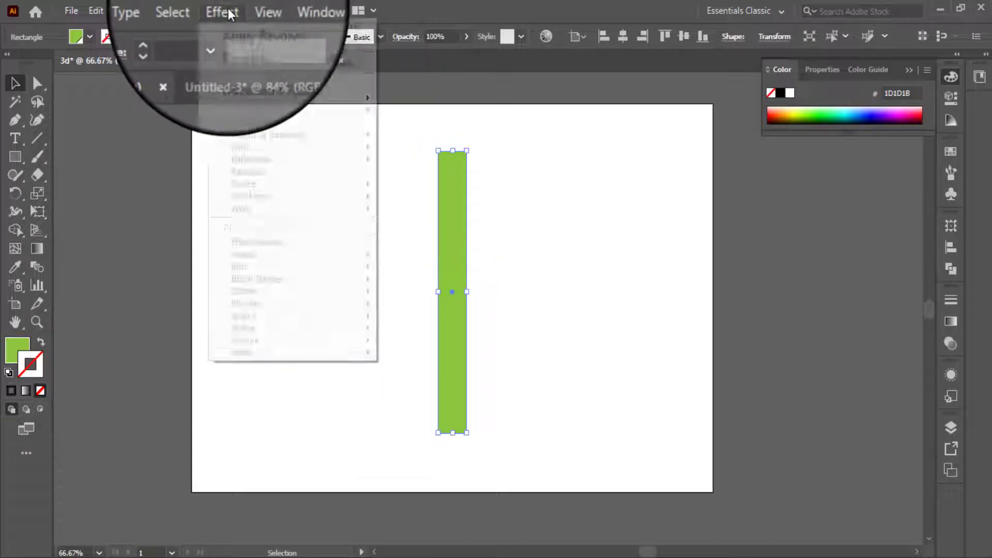
{"action": "mouse_move", "coordinate": [305, 144]}
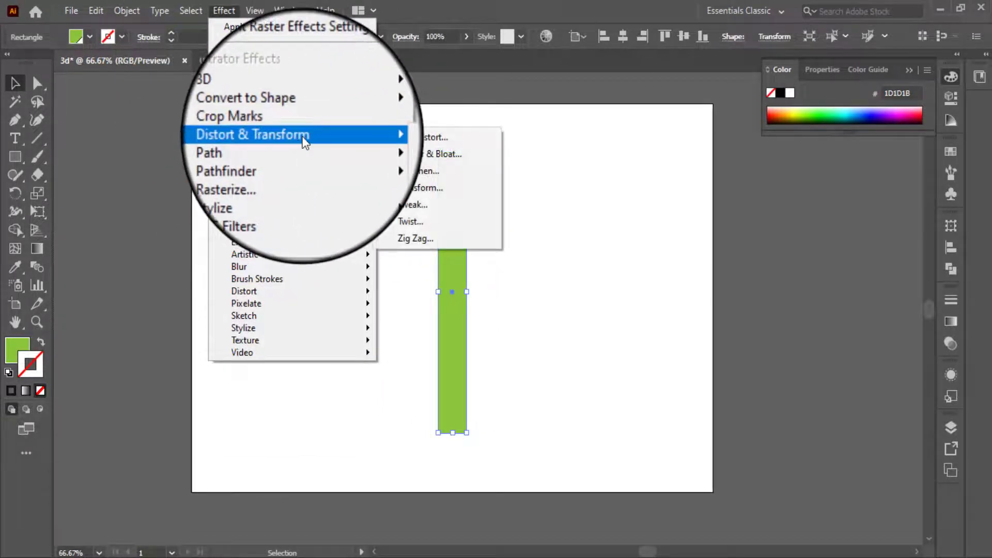
{"action": "left_click", "coordinate": [454, 172]}
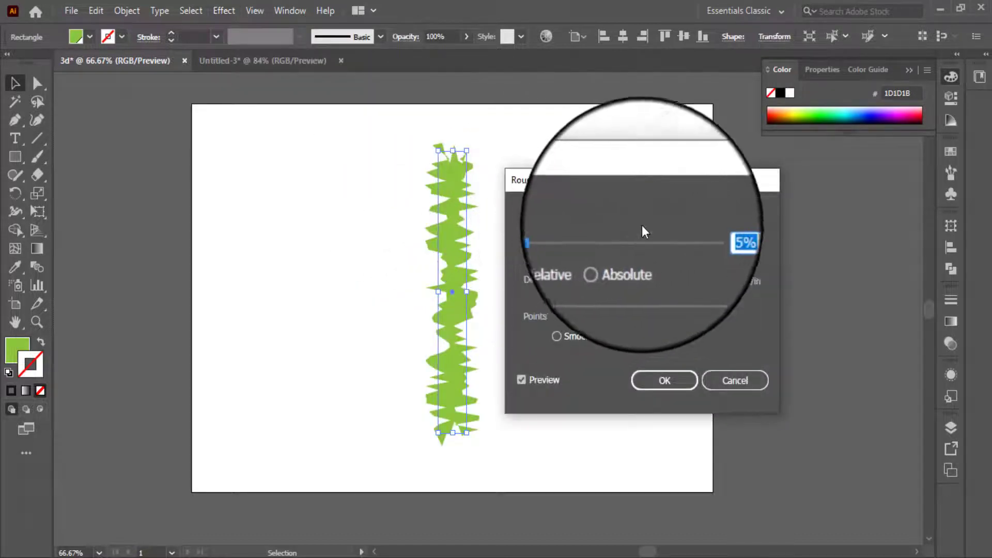
{"action": "left_click", "coordinate": [738, 237]}
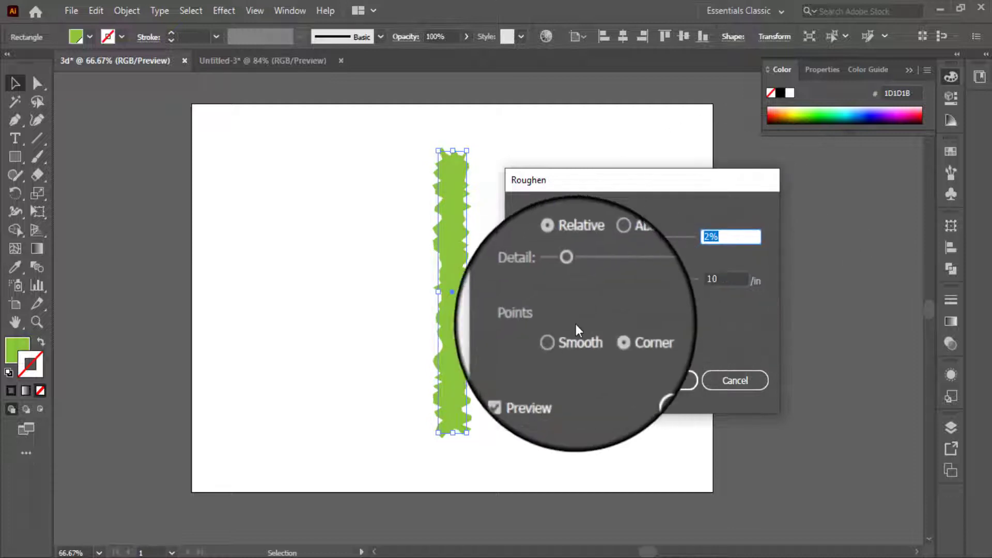
{"action": "left_click", "coordinate": [577, 336]}
{"action": "left_click", "coordinate": [726, 234]}
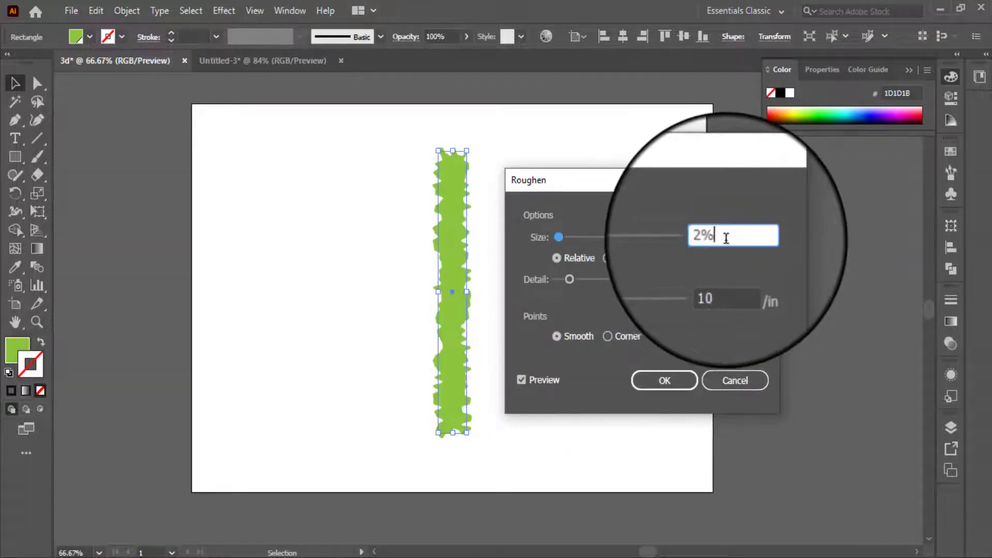
{"action": "key", "text": "Up"}
{"action": "left_click", "coordinate": [723, 280]}
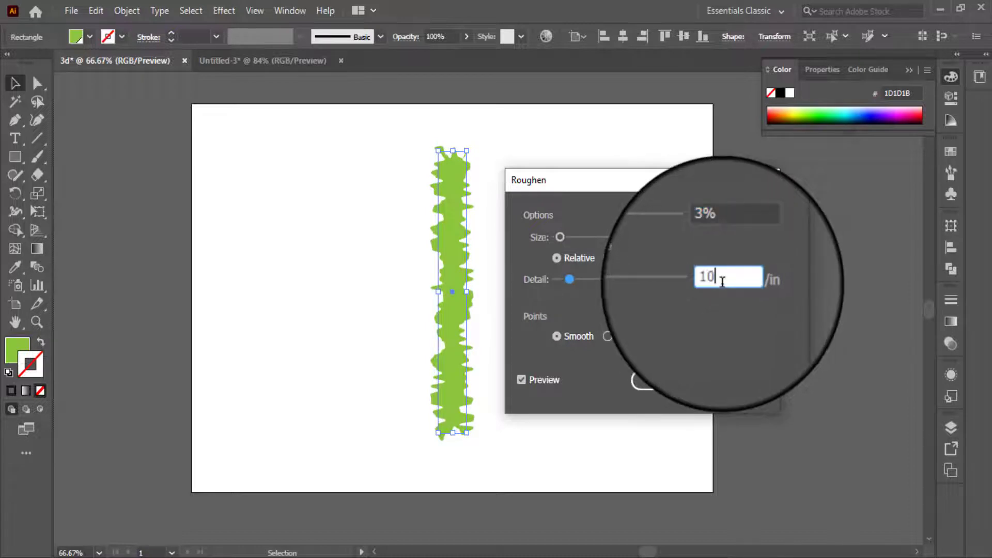
{"action": "key", "text": "Up"}
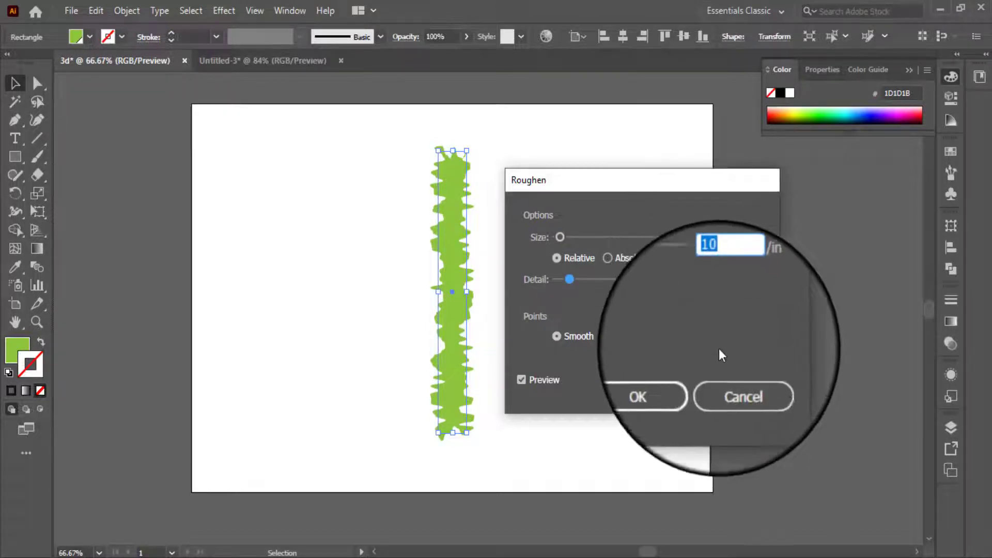
{"action": "left_click", "coordinate": [684, 389]}
{"action": "left_click", "coordinate": [522, 343]}
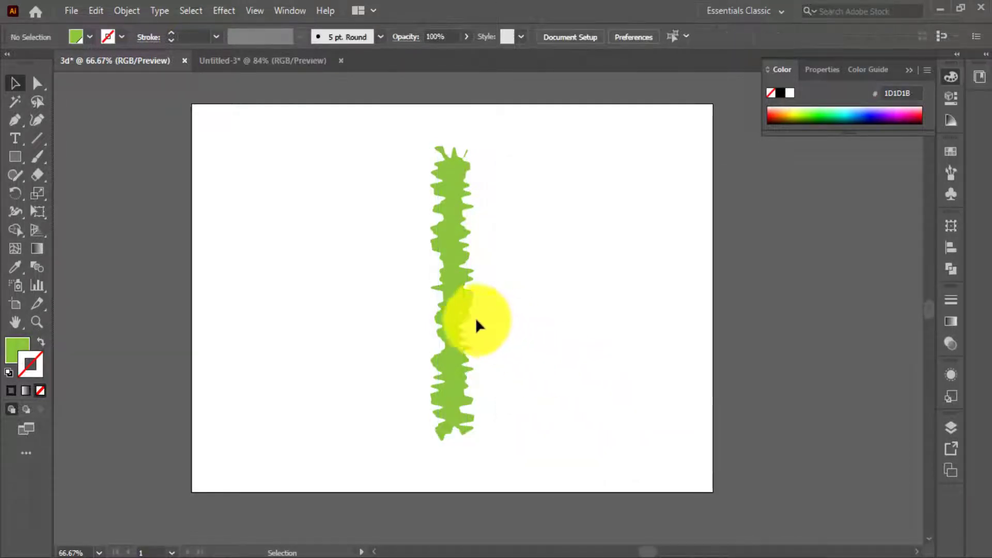
Stretch the roughened green strip upward and downward to nearly the full height of the artboard.
{"action": "left_click", "coordinate": [464, 191]}
{"action": "mouse_move", "coordinate": [455, 150]}
{"action": "left_mouse_down"}
{"action": "mouse_move", "coordinate": [457, 117]}
{"action": "mouse_move", "coordinate": [454, 131]}
{"action": "left_mouse_up"}
{"action": "left_click_drag", "start_coordinate": [454, 430], "coordinate": [454, 464]}
{"action": "left_click", "coordinate": [545, 361]}
{"action": "left_click_drag", "start_coordinate": [515, 305], "coordinate": [538, 321]}
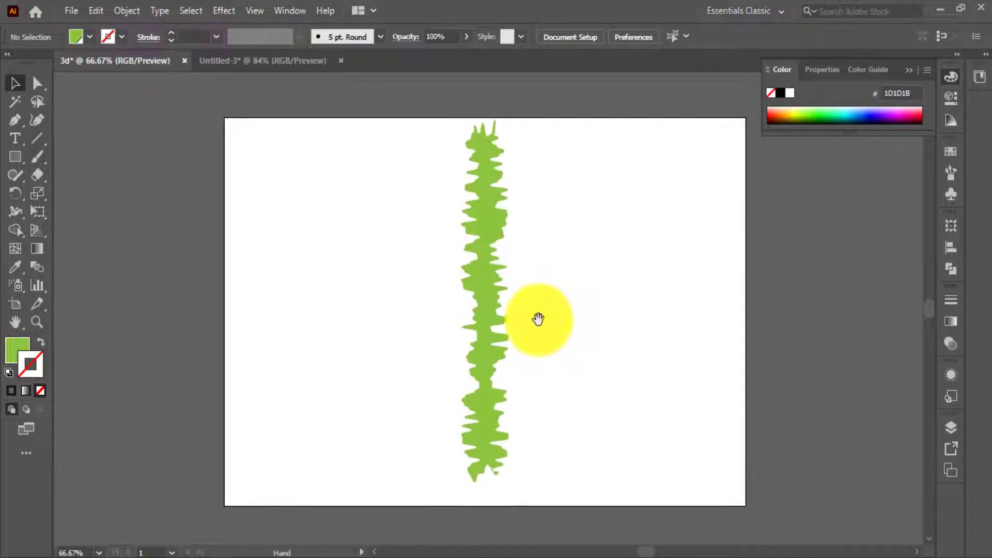
Move the roughened green strip close to the artboard's left edge.
{"action": "left_click", "coordinate": [497, 293]}
{"action": "left_click_drag", "start_coordinate": [485, 295], "coordinate": [392, 319]}
{"action": "left_click", "coordinate": [326, 310]}
{"action": "left_click", "coordinate": [289, 301]}
Duplicate the strip to the right and repeat the copy four times to make six evenly spaced strips.
{"action": "left_click_drag", "start_coordinate": [398, 319], "coordinate": [403, 321]}
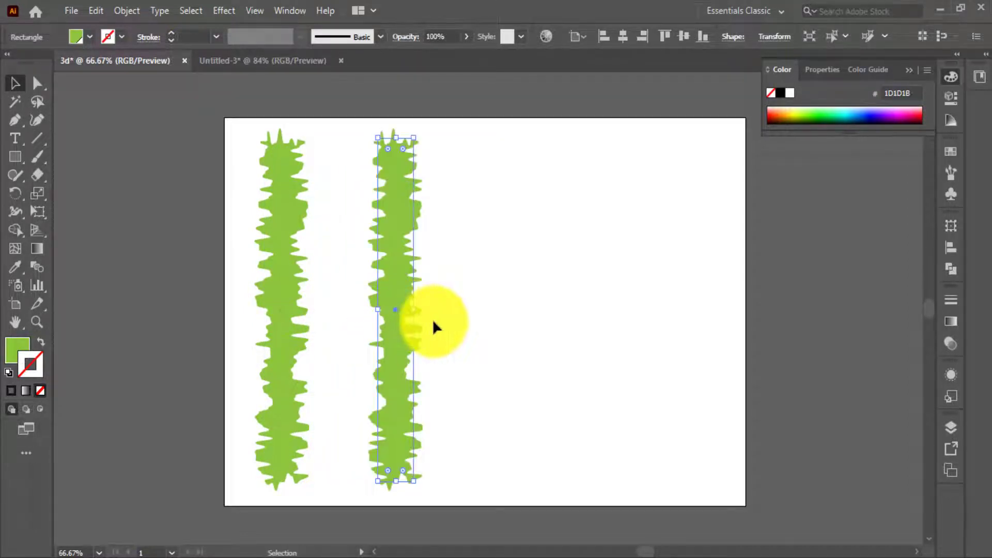
{"action": "key", "text": "ctrl+d"}
{"action": "key", "text": "ctrl+d"}
{"action": "key", "text": "ctrl+d"}
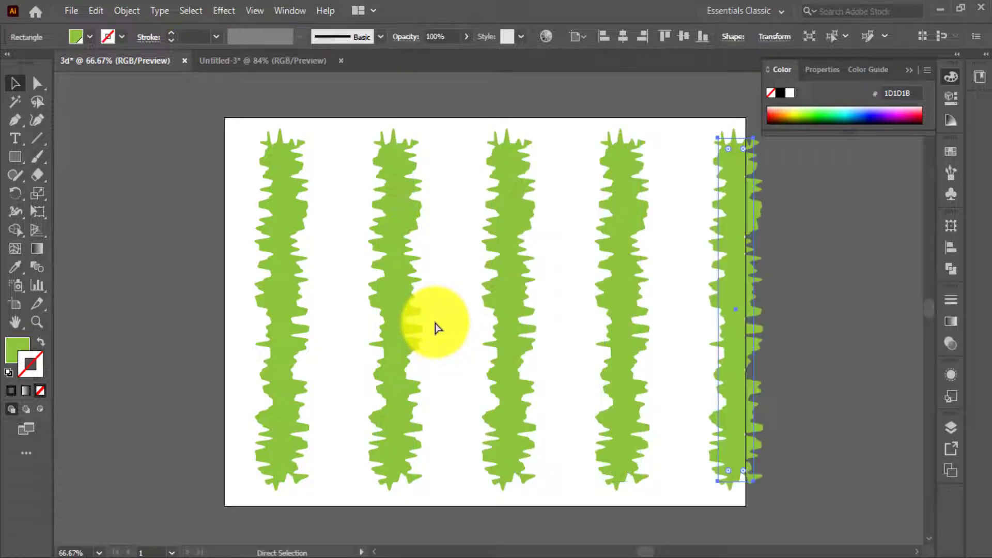
{"action": "key", "text": "ctrl+d"}
Select all six green strips, shift them left across the artboard, and group them.
{"action": "left_click", "coordinate": [200, 290]}
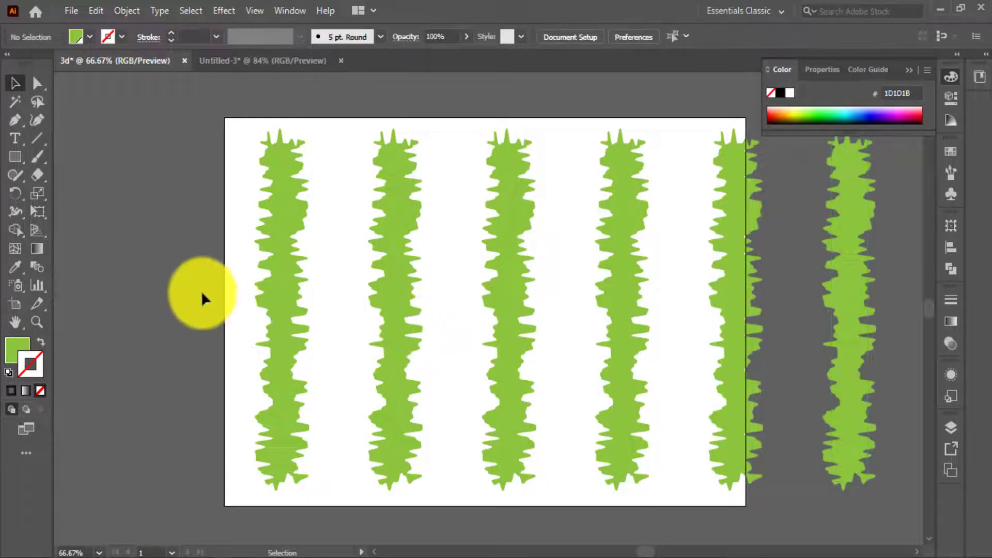
{"action": "scroll", "coordinate": [201, 282], "scroll_direction": "down", "scroll_amount": 1}
{"action": "key", "text": "ctrl+a"}
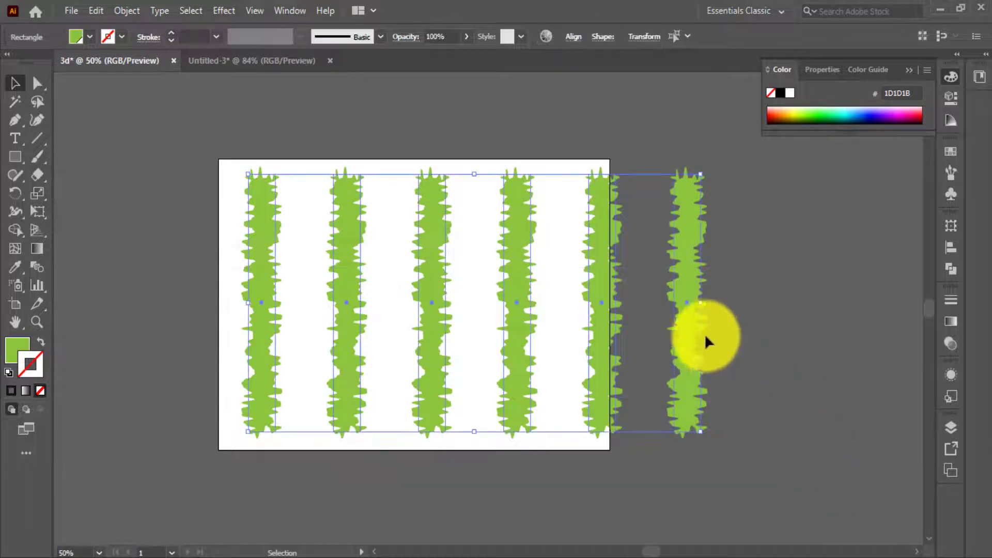
{"action": "left_click_drag", "start_coordinate": [684, 321], "coordinate": [627, 315]}
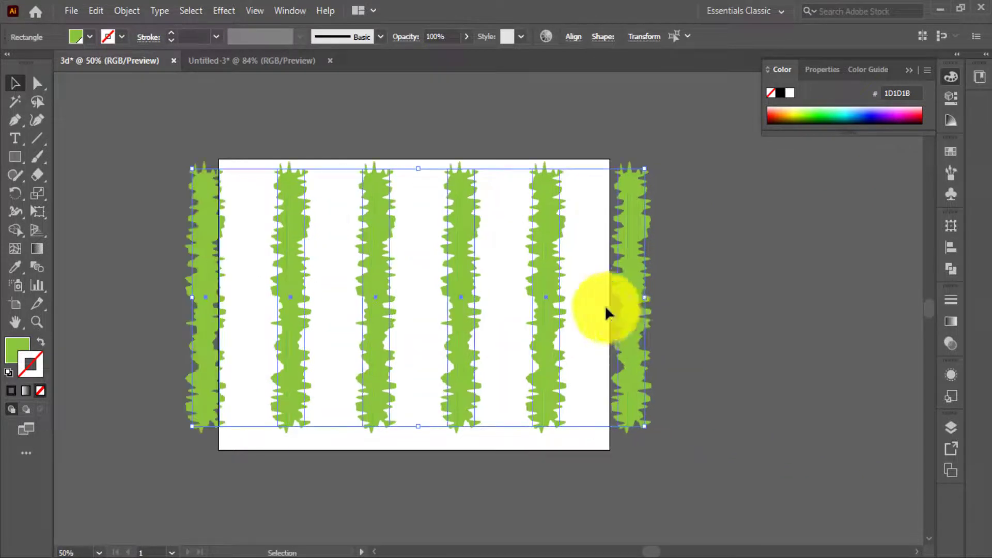
{"action": "right_click", "coordinate": [555, 269]}
{"action": "left_click", "coordinate": [592, 334]}
Centre the grouped strips horizontally and vertically on the artboard.
{"action": "left_click", "coordinate": [660, 303]}
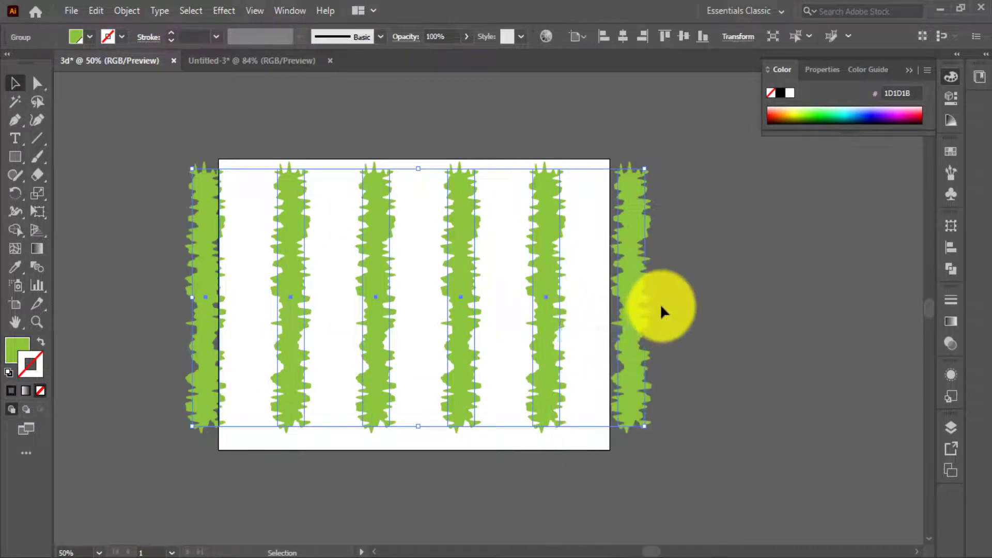
{"action": "left_click_drag", "start_coordinate": [627, 290], "coordinate": [600, 263]}
{"action": "left_click", "coordinate": [623, 35]}
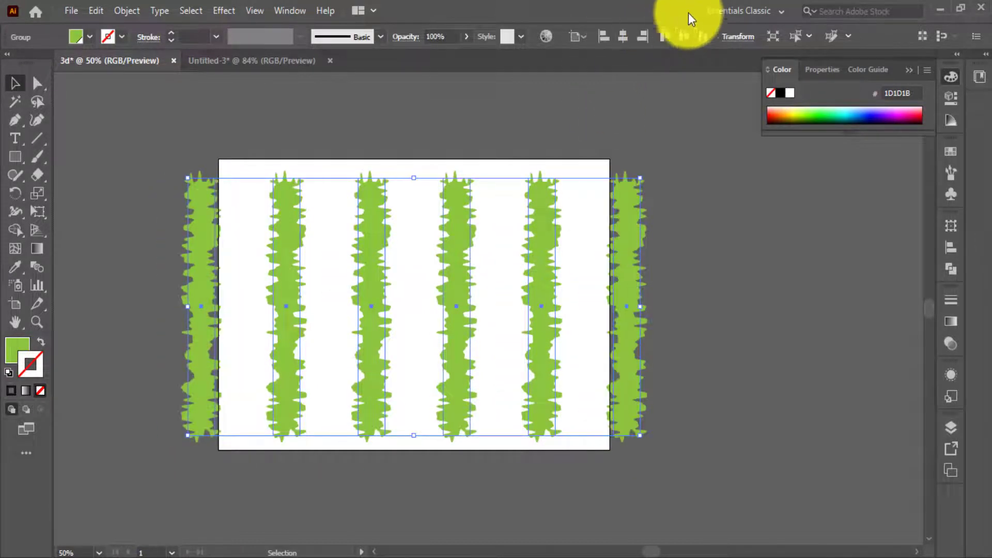
{"action": "left_click", "coordinate": [656, 277]}
{"action": "left_click", "coordinate": [640, 279]}
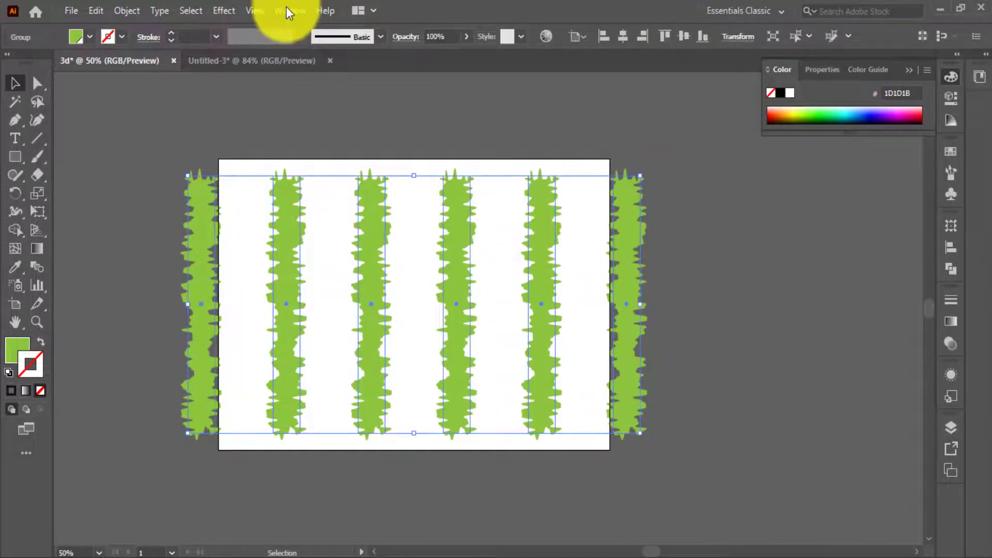
Save the grouped green strips as a dynamic Movie Clip symbol named New Symbol 1.
{"action": "left_click", "coordinate": [290, 10]}
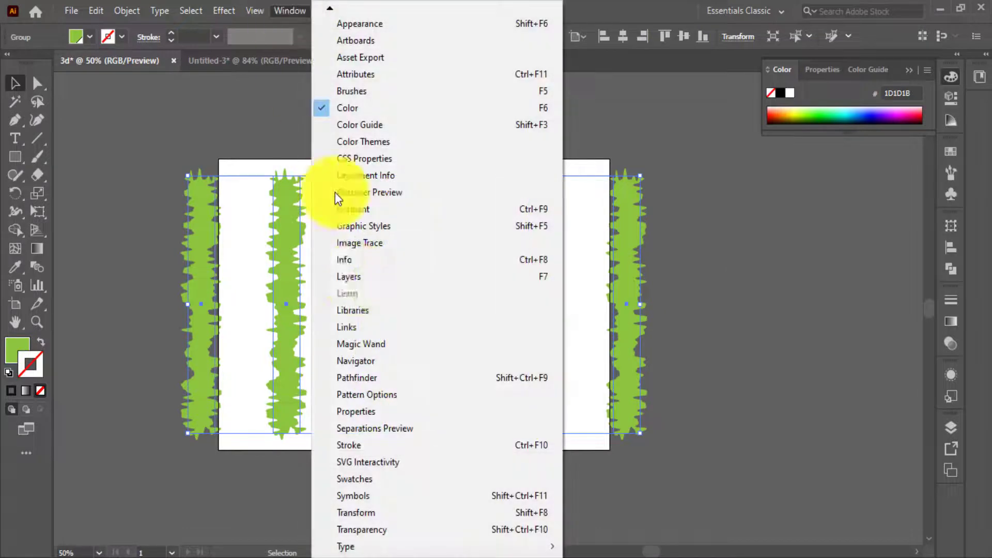
{"action": "left_click", "coordinate": [371, 496]}
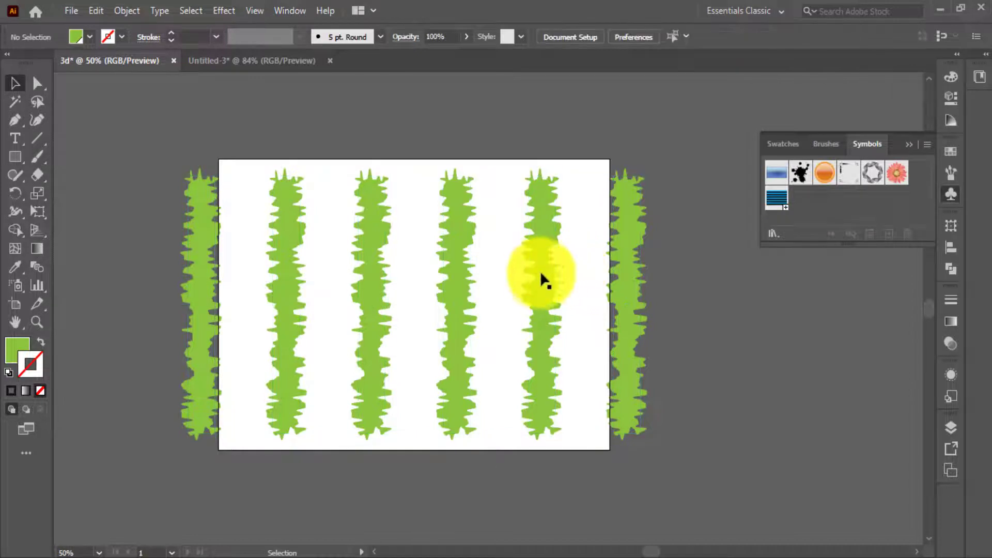
{"action": "left_click_drag", "start_coordinate": [538, 279], "coordinate": [806, 213]}
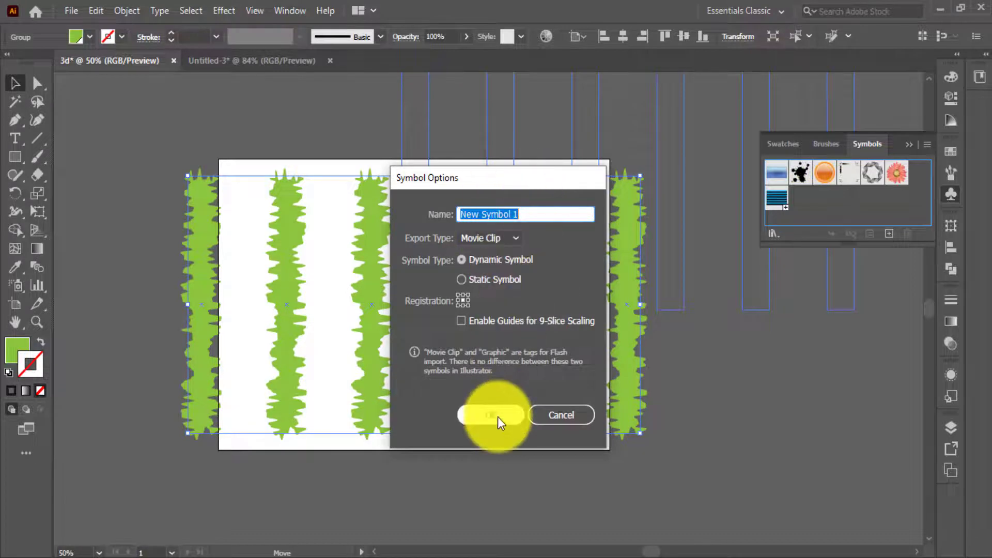
{"action": "left_click", "coordinate": [497, 416]}
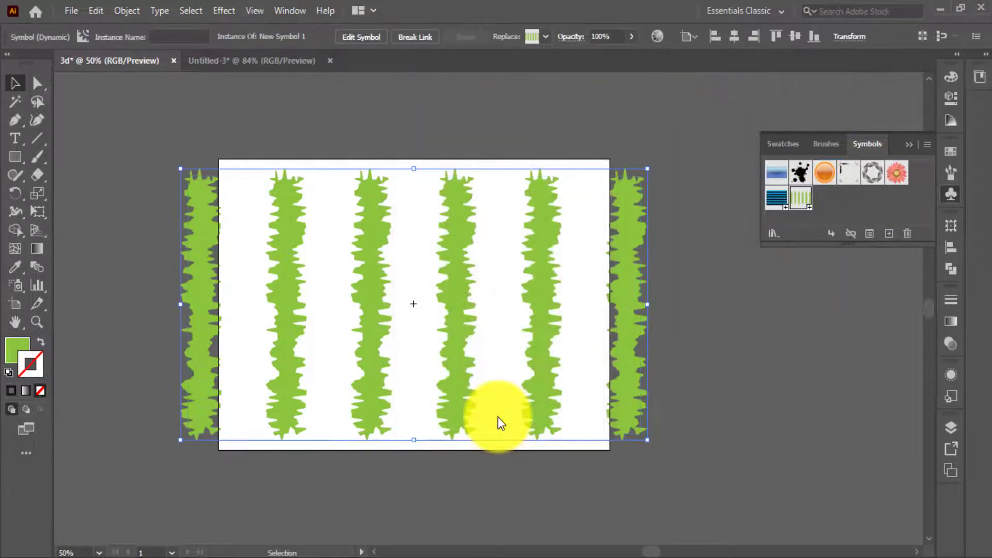
Delete the green strip artwork from the artboard, keeping only its saved symbol.
{"action": "left_click", "coordinate": [675, 325]}
{"action": "left_click", "coordinate": [538, 277]}
{"action": "key", "text": "Delete"}
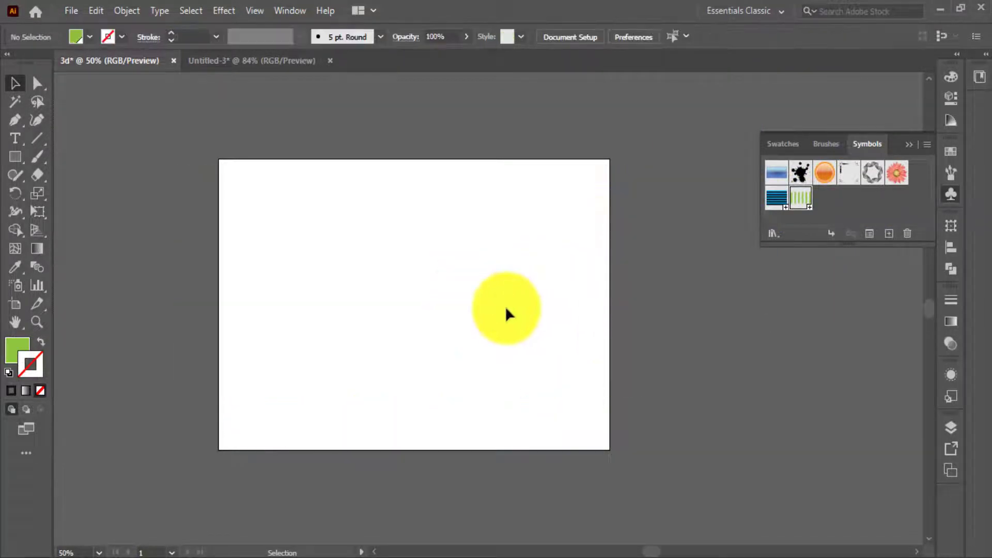
Draw a tall ellipse on the empty artboard, nearly as high as the artboard and narrower than its height.
{"action": "scroll", "coordinate": [360, 323], "scroll_direction": "up", "scroll_amount": 1}
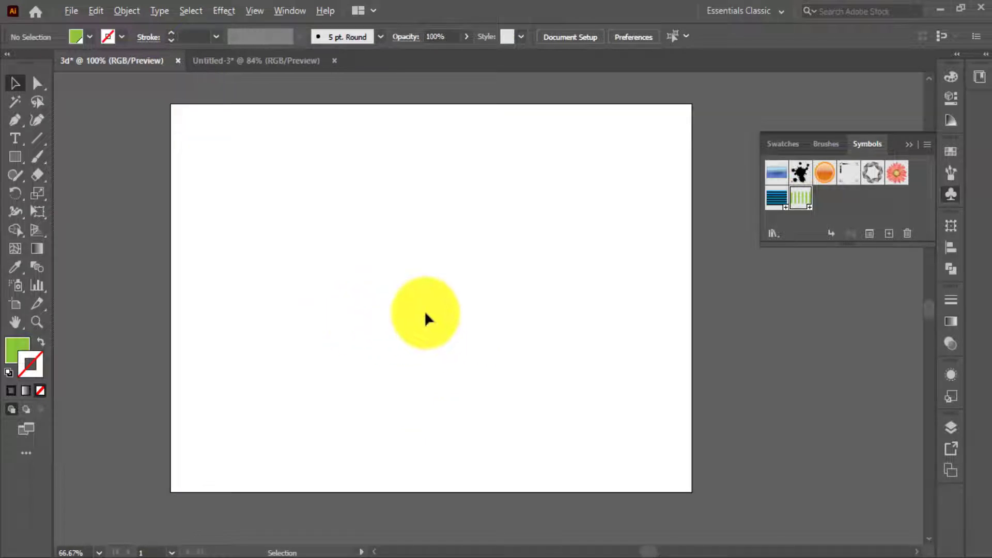
{"action": "scroll", "coordinate": [423, 312], "scroll_direction": "up", "scroll_amount": 1}
{"action": "scroll", "coordinate": [310, 298], "scroll_direction": "left", "scroll_amount": 2}
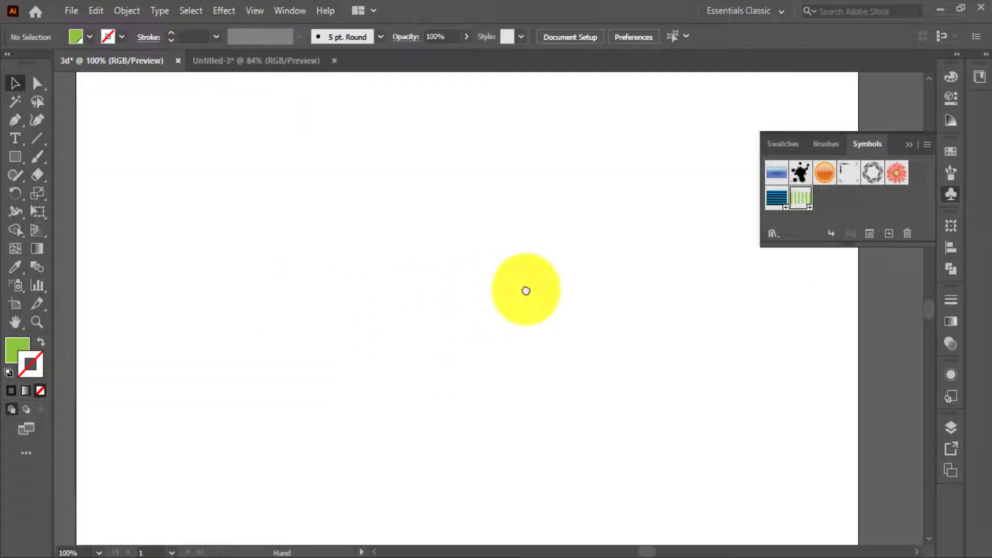
{"action": "left_click", "coordinate": [13, 153]}
{"action": "left_click", "coordinate": [85, 193]}
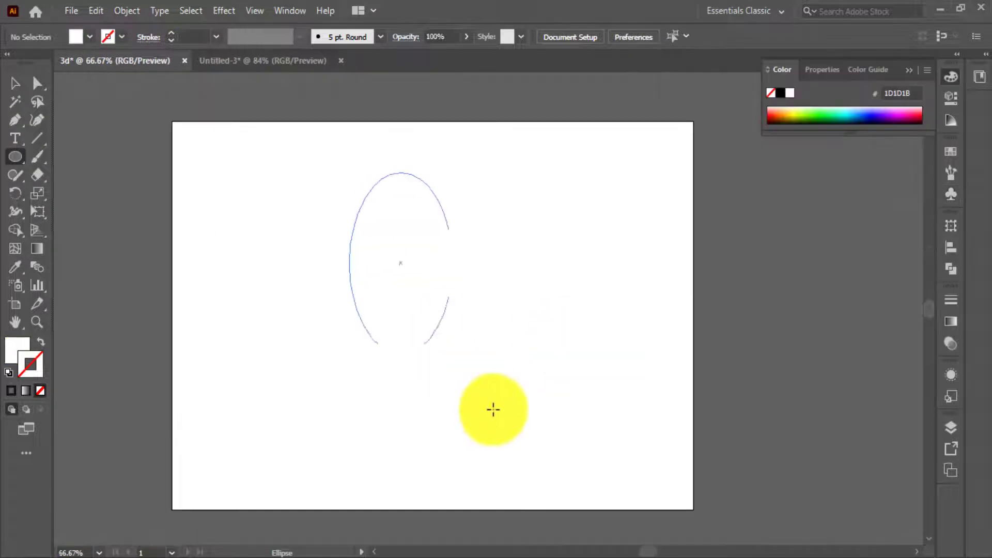
{"action": "mouse_move", "coordinate": [494, 410]}
{"action": "left_mouse_down"}
{"action": "mouse_move", "coordinate": [592, 470]}
{"action": "mouse_move", "coordinate": [602, 499]}
{"action": "left_mouse_up"}
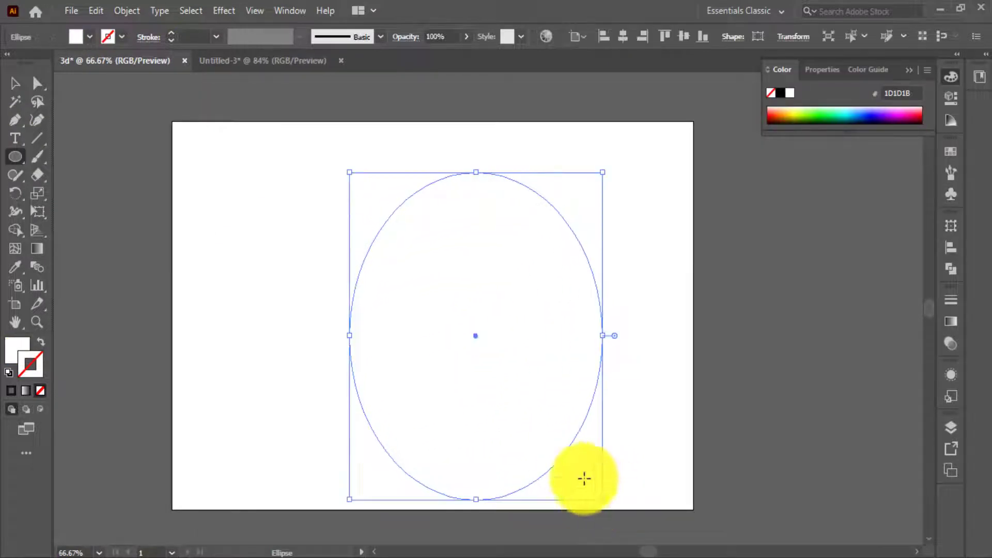
Centre the ellipse horizontally and vertically on the artboard.
{"action": "left_click", "coordinate": [15, 85]}
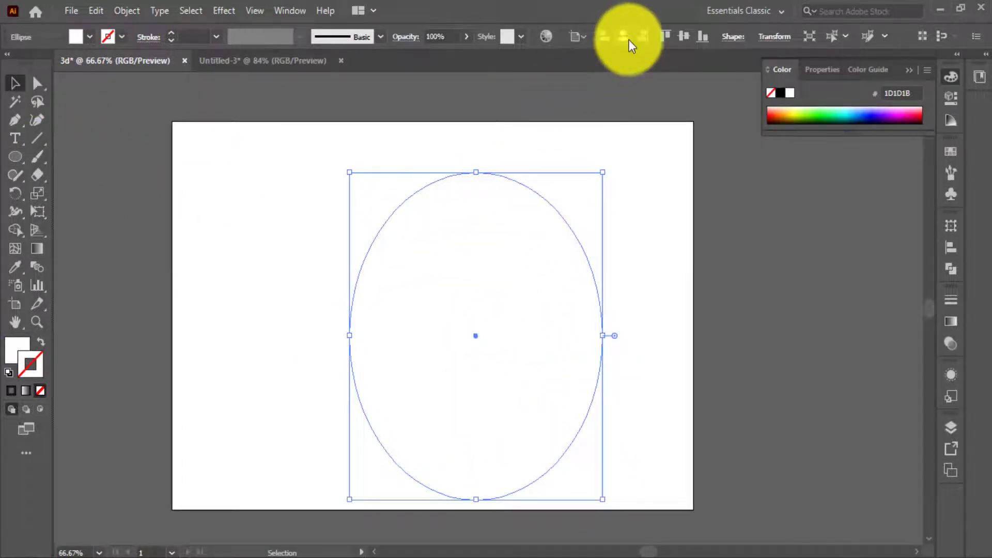
{"action": "left_click", "coordinate": [627, 37]}
{"action": "left_click", "coordinate": [684, 35]}
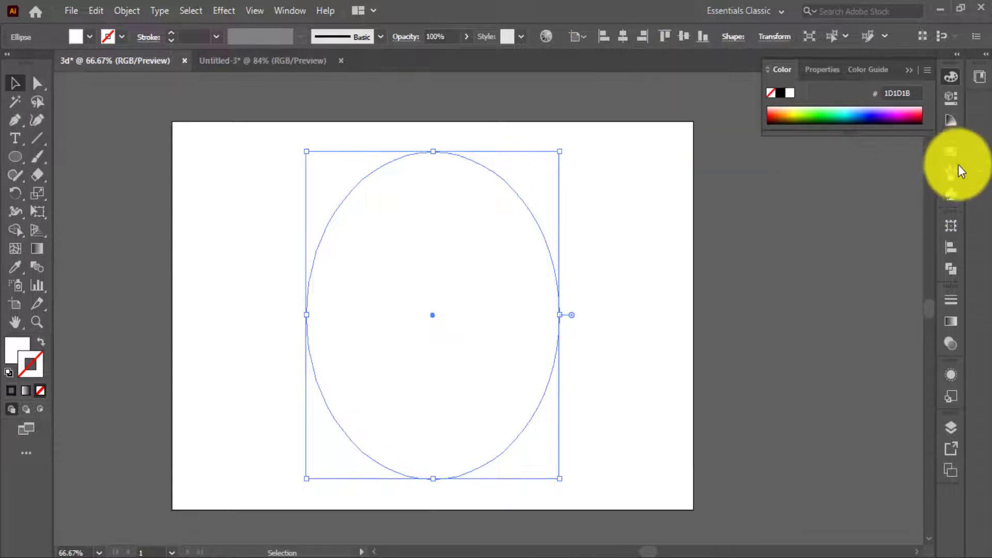
Give the ellipse a solid dark green fill from the saved swatches and no stroke.
{"action": "left_click", "coordinate": [947, 151]}
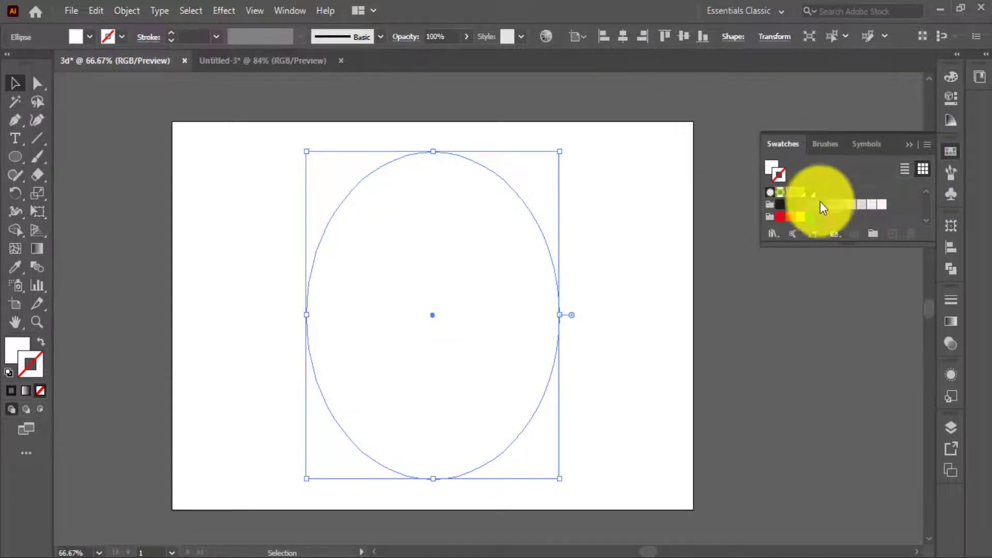
{"action": "left_click", "coordinate": [811, 193]}
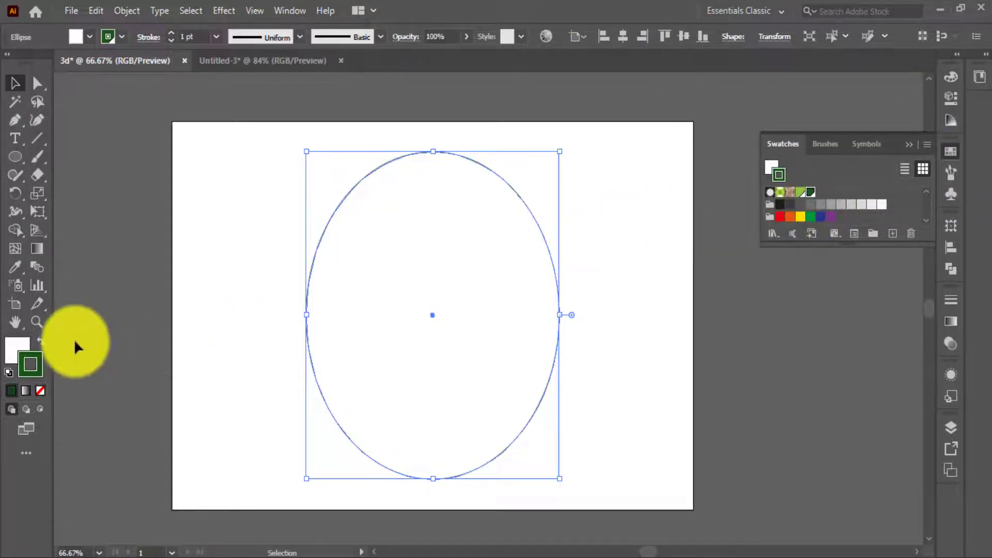
{"action": "left_click", "coordinate": [40, 342]}
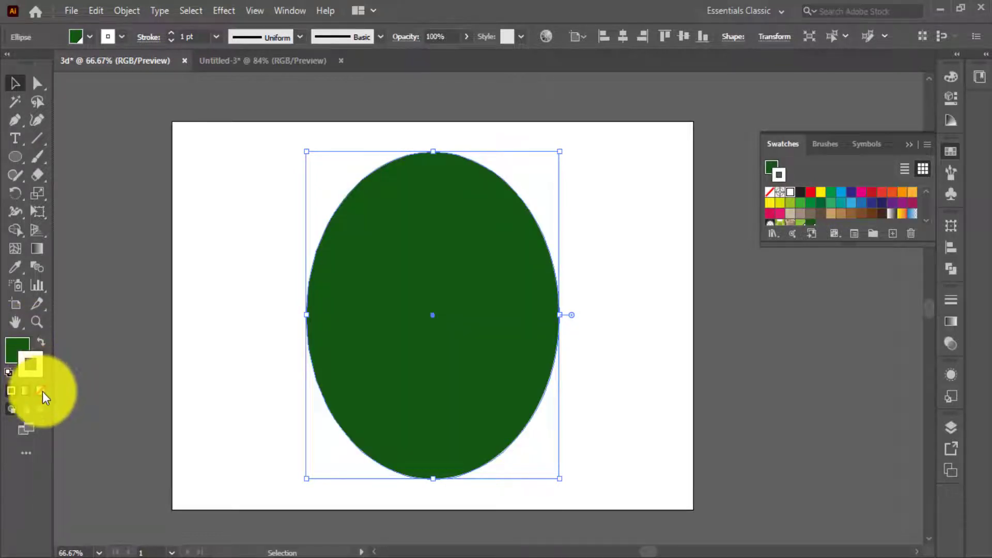
{"action": "left_click", "coordinate": [40, 390]}
{"action": "left_click", "coordinate": [188, 287]}
{"action": "left_click", "coordinate": [415, 275]}
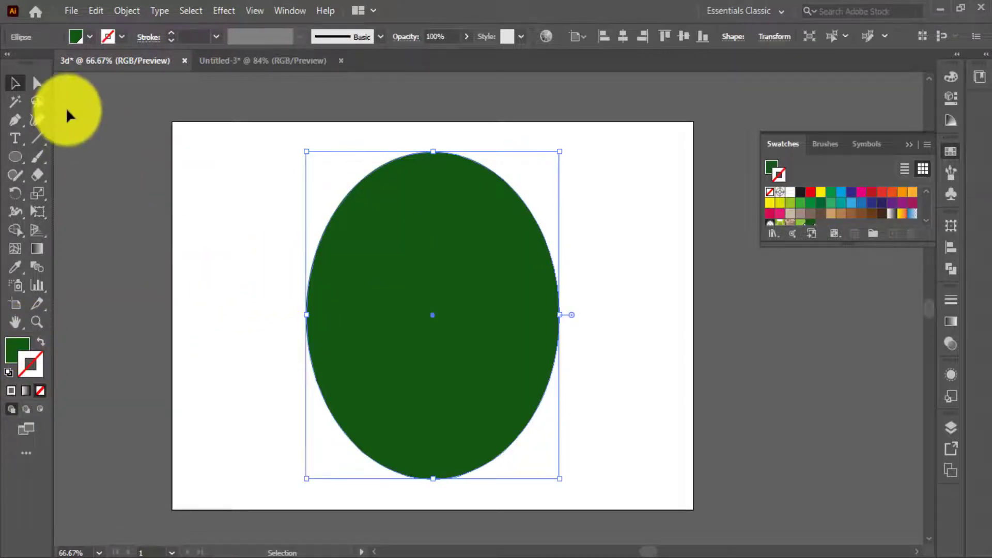
Delete the ellipse's right-hand anchor point to leave only the left half, and select the whole half shape.
{"action": "left_click", "coordinate": [35, 84]}
{"action": "left_click", "coordinate": [211, 122]}
{"action": "left_click_drag", "start_coordinate": [613, 138], "coordinate": [525, 498]}
{"action": "key", "text": "Delete"}
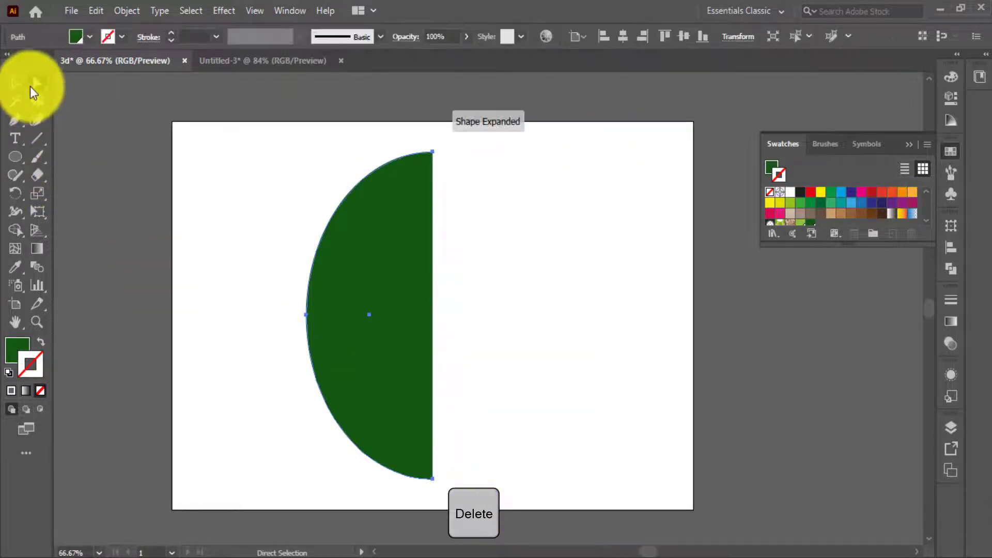
{"action": "left_click", "coordinate": [16, 83]}
{"action": "left_click", "coordinate": [265, 145]}
{"action": "left_click", "coordinate": [394, 248]}
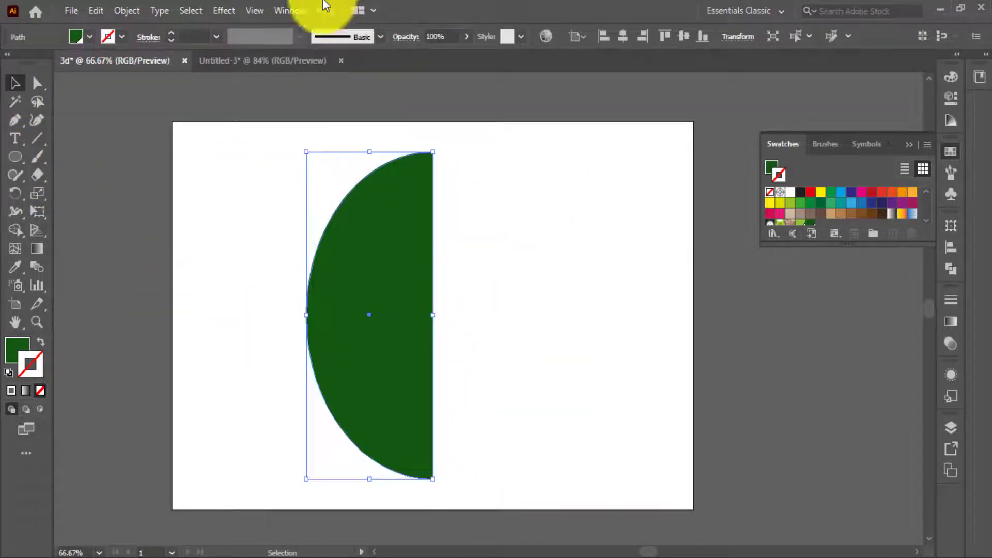
Apply a 3D Revolve effect to the dark green half ellipse, revolving it from its Right Edge.
{"action": "key", "text": "space"}
{"action": "left_click_drag", "start_coordinate": [469, 146], "coordinate": [416, 154]}
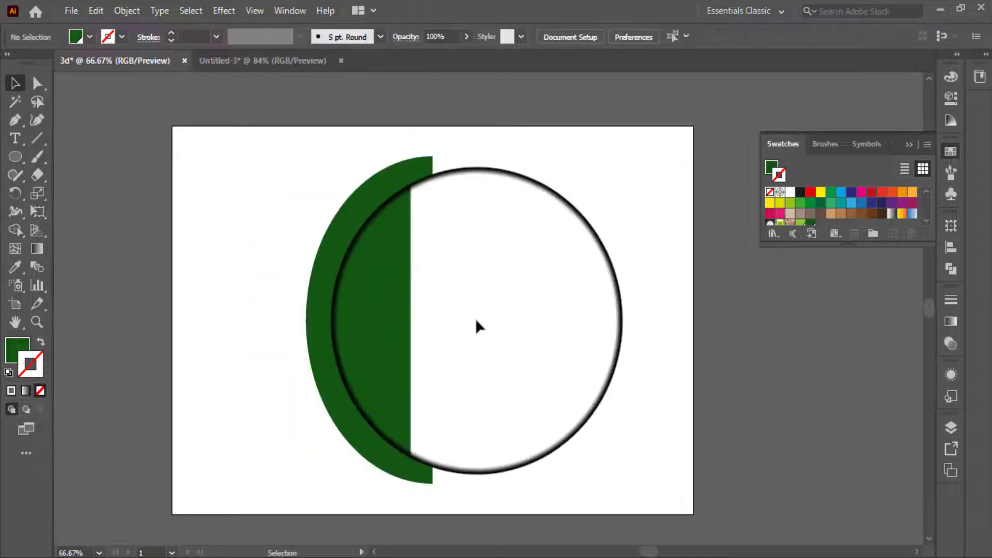
{"action": "left_click_drag", "start_coordinate": [311, 144], "coordinate": [470, 356]}
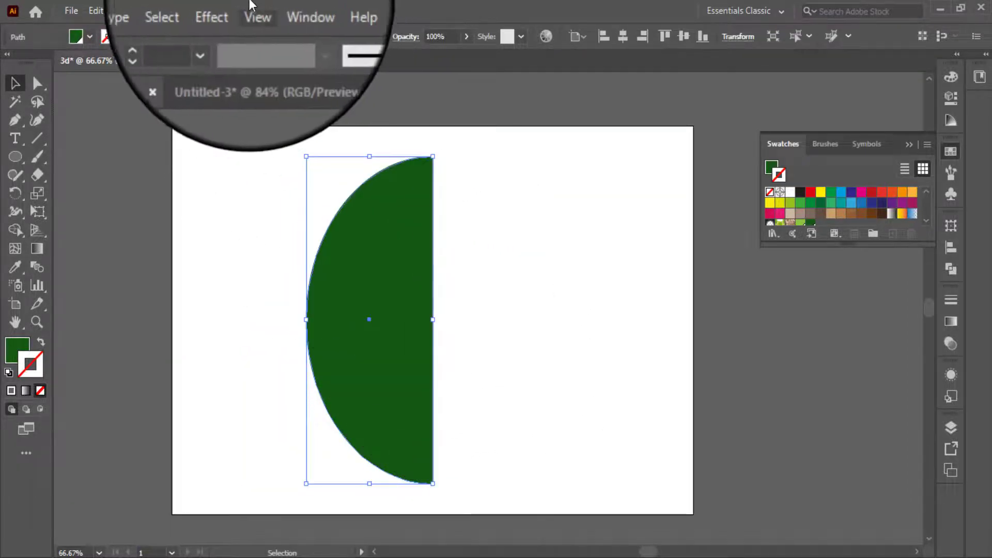
{"action": "left_click", "coordinate": [228, 11]}
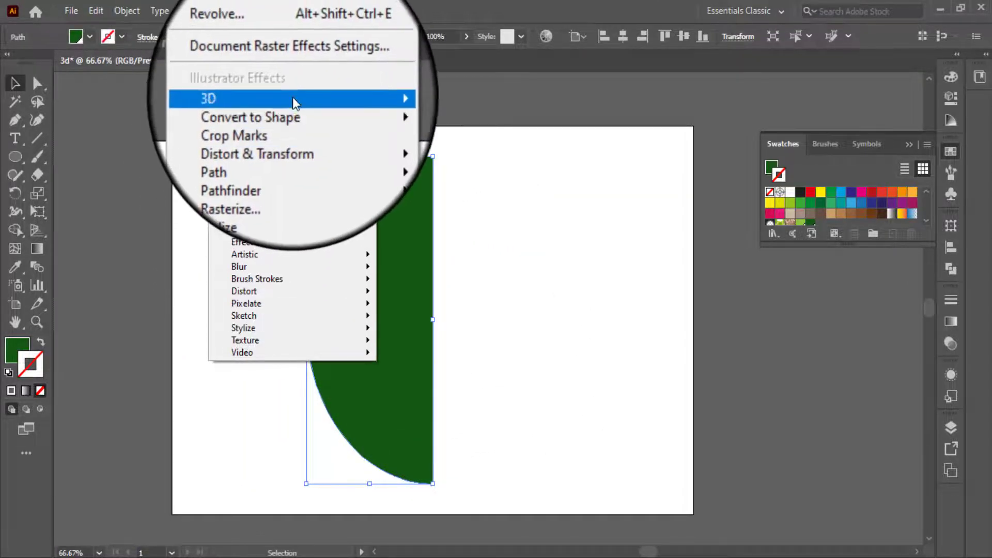
{"action": "mouse_move", "coordinate": [315, 96]}
{"action": "left_click", "coordinate": [413, 111]}
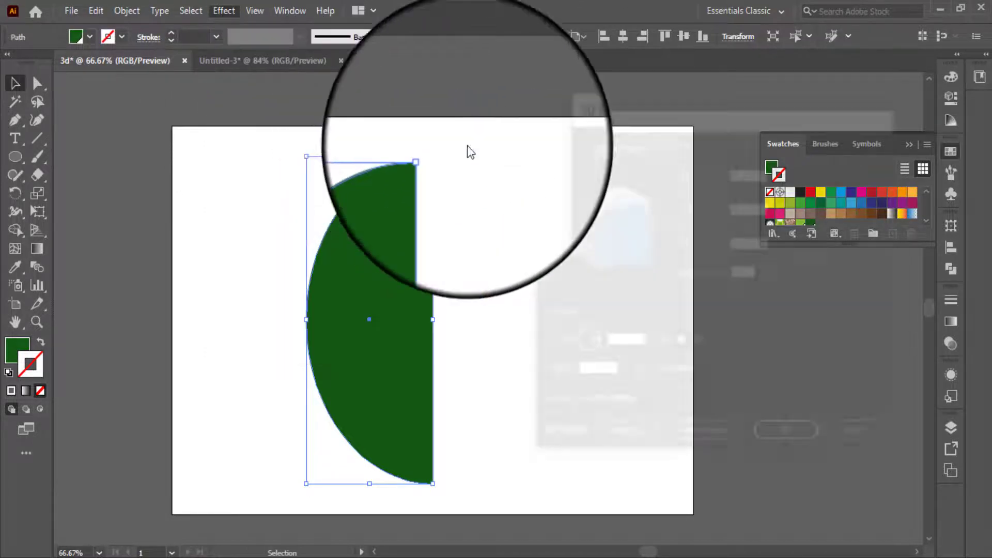
{"action": "left_click", "coordinate": [695, 372]}
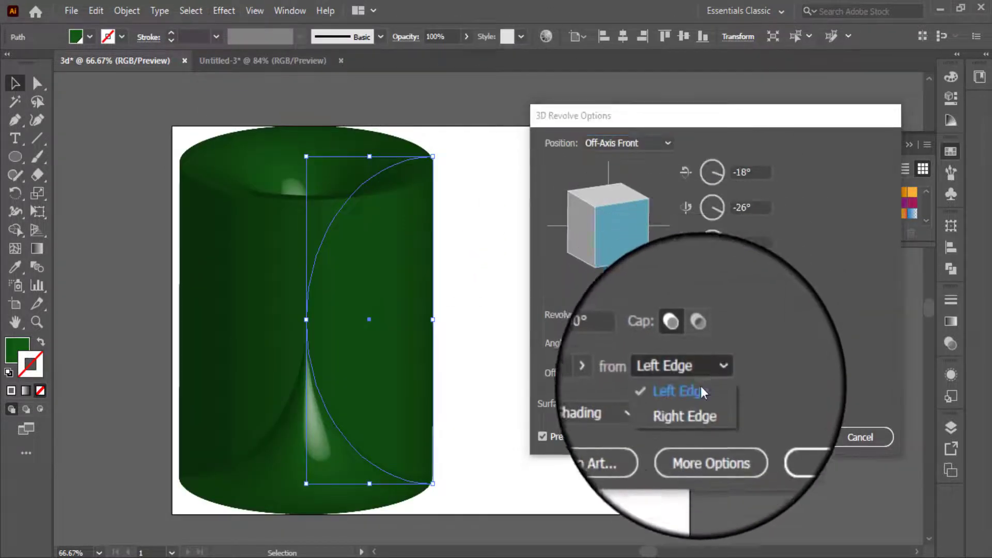
{"action": "left_click", "coordinate": [702, 403]}
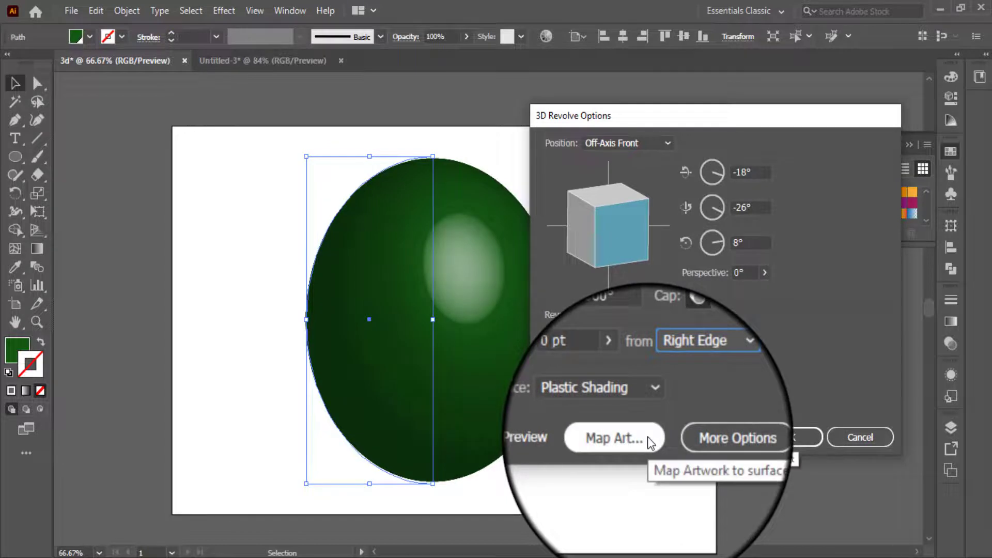
Map the New Symbol 1 green strips onto the revolved surface and scale the artwork to fit.
{"action": "left_click", "coordinate": [647, 436]}
{"action": "left_click", "coordinate": [629, 143]}
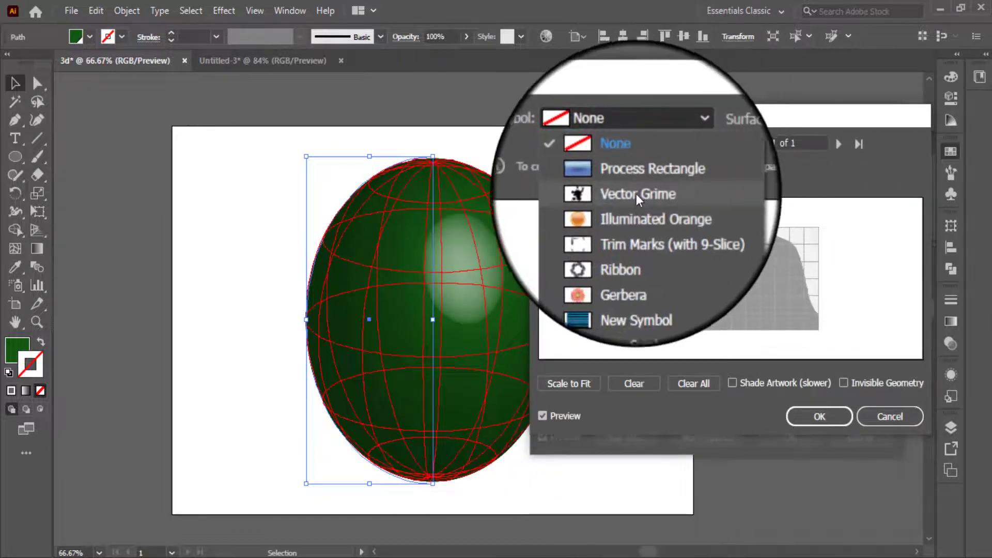
{"action": "left_click", "coordinate": [637, 296]}
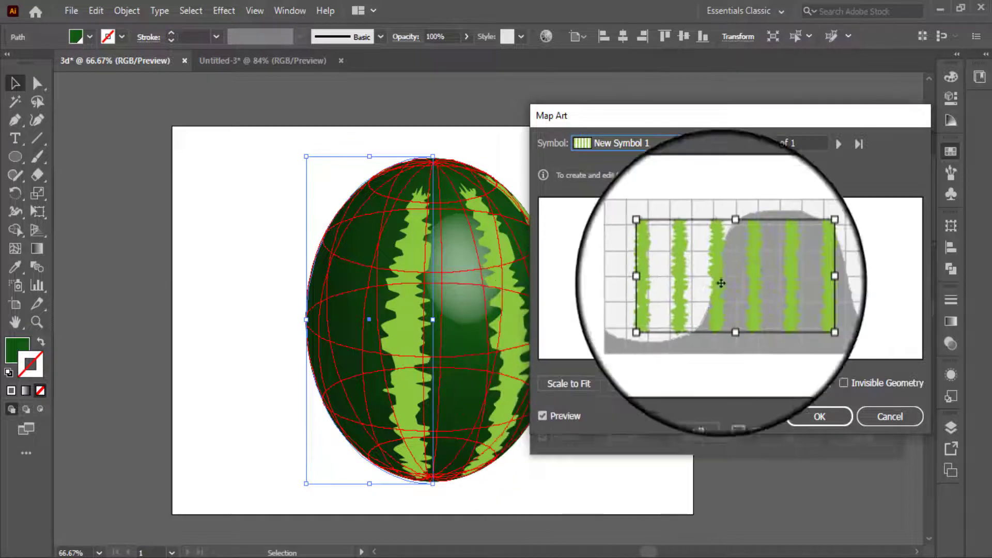
{"action": "left_click", "coordinate": [585, 382]}
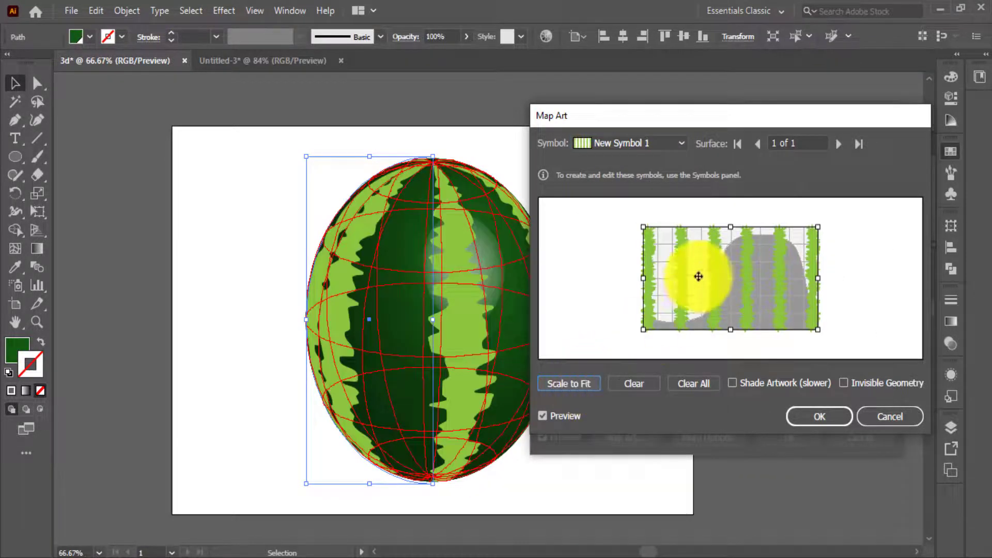
Narrow the mapped strips slightly inward from both side edges to space them evenly around the surface, and accept the mapping.
{"action": "left_click_drag", "start_coordinate": [643, 278], "coordinate": [654, 278]}
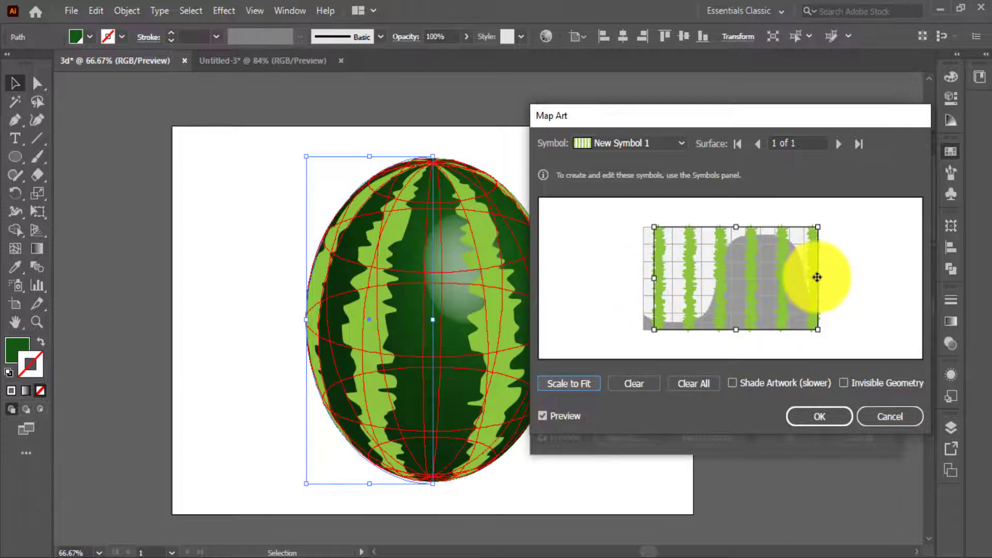
{"action": "left_click_drag", "start_coordinate": [817, 278], "coordinate": [812, 278]}
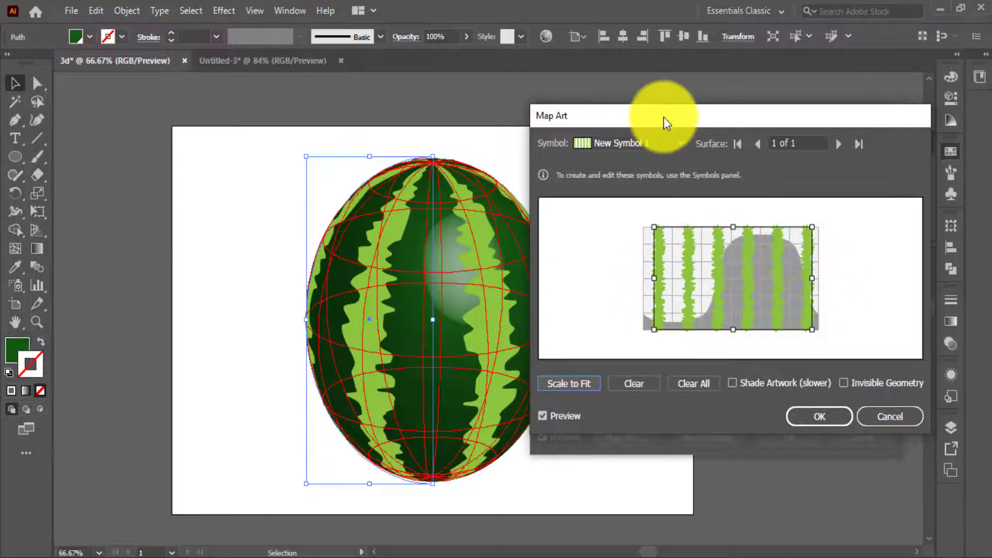
{"action": "left_click_drag", "start_coordinate": [664, 117], "coordinate": [693, 117]}
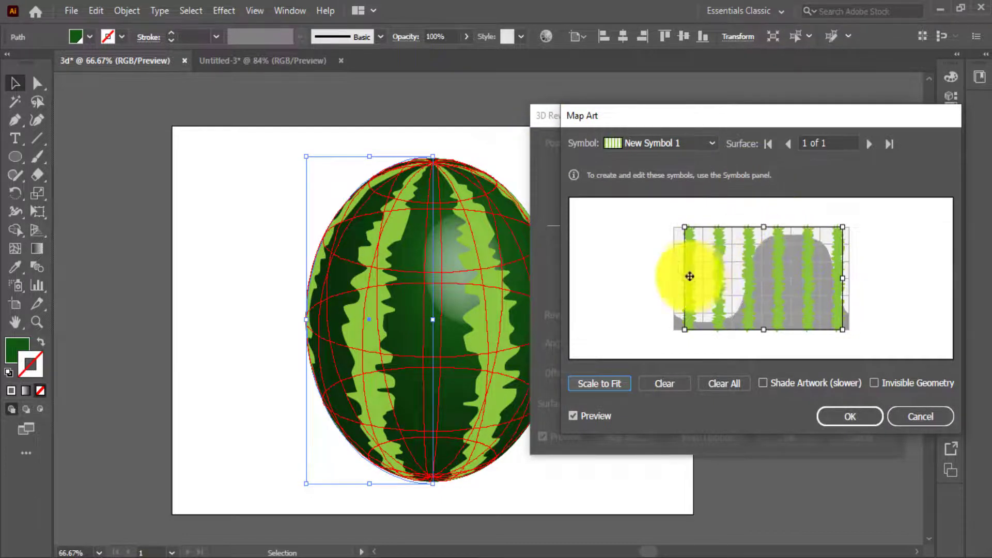
{"action": "left_click_drag", "start_coordinate": [684, 276], "coordinate": [684, 276]}
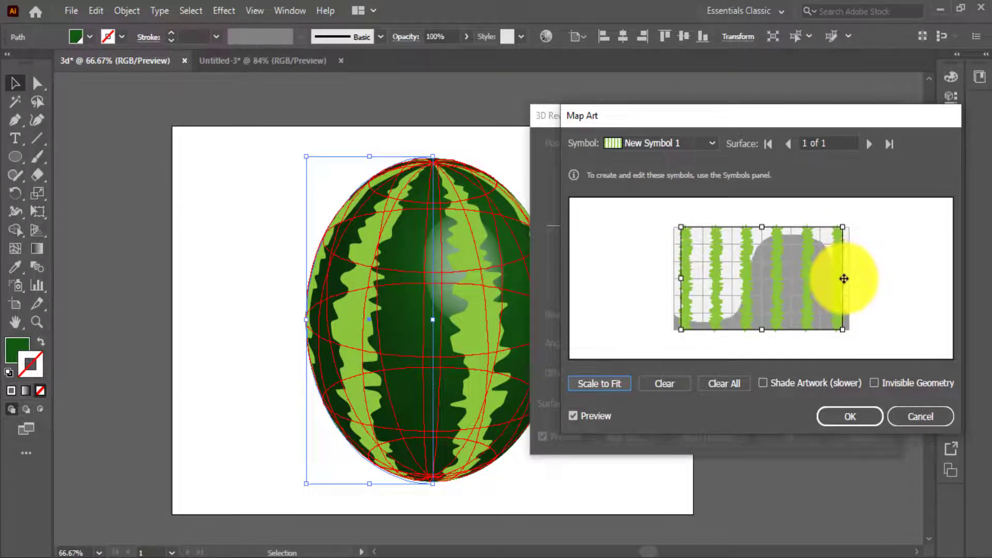
{"action": "left_click_drag", "start_coordinate": [845, 279], "coordinate": [849, 279]}
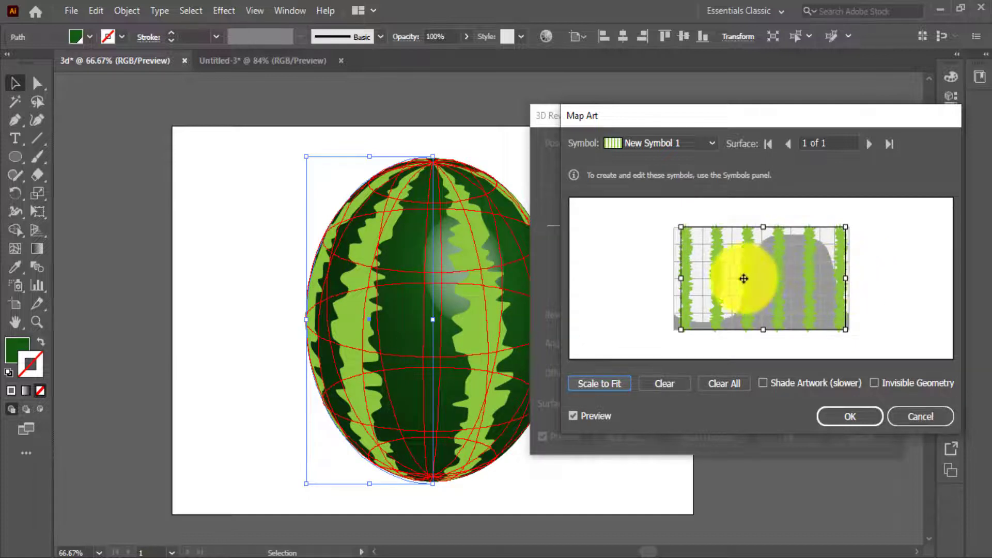
{"action": "left_click_drag", "start_coordinate": [682, 278], "coordinate": [682, 278]}
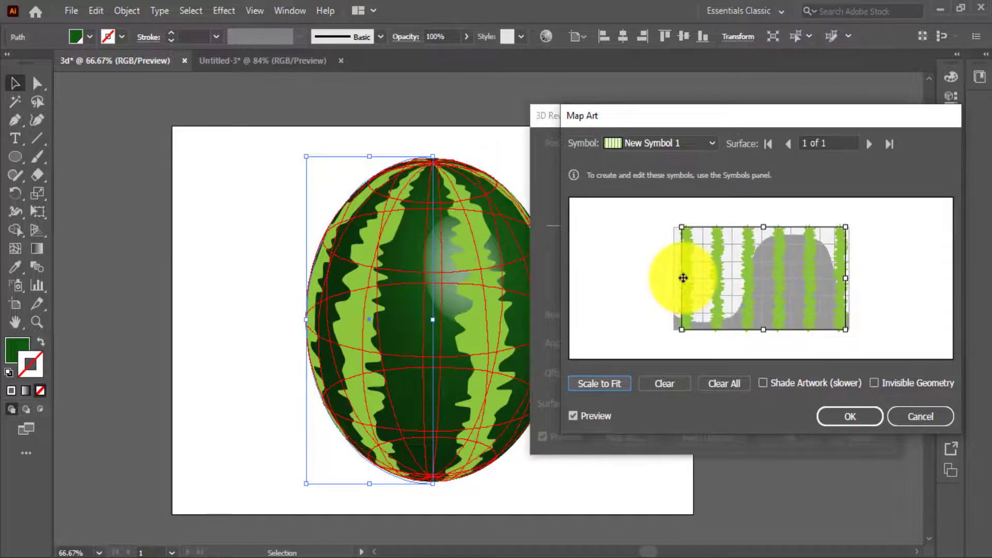
{"action": "left_click", "coordinate": [854, 417]}
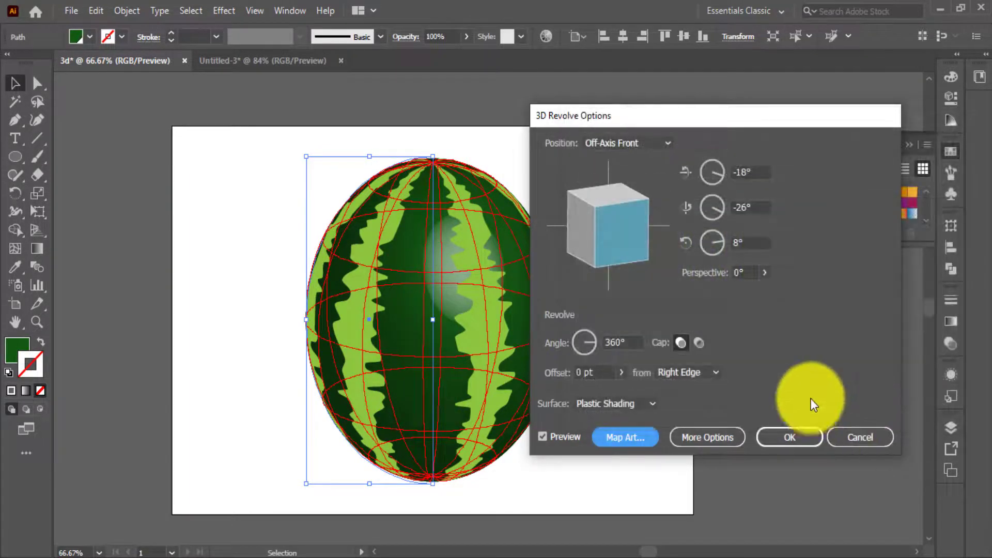
Rotate the revolved watermelon freely to about 58° on X, -12° on Y and 179° on Z.
{"action": "left_click_drag", "start_coordinate": [626, 116], "coordinate": [712, 146]}
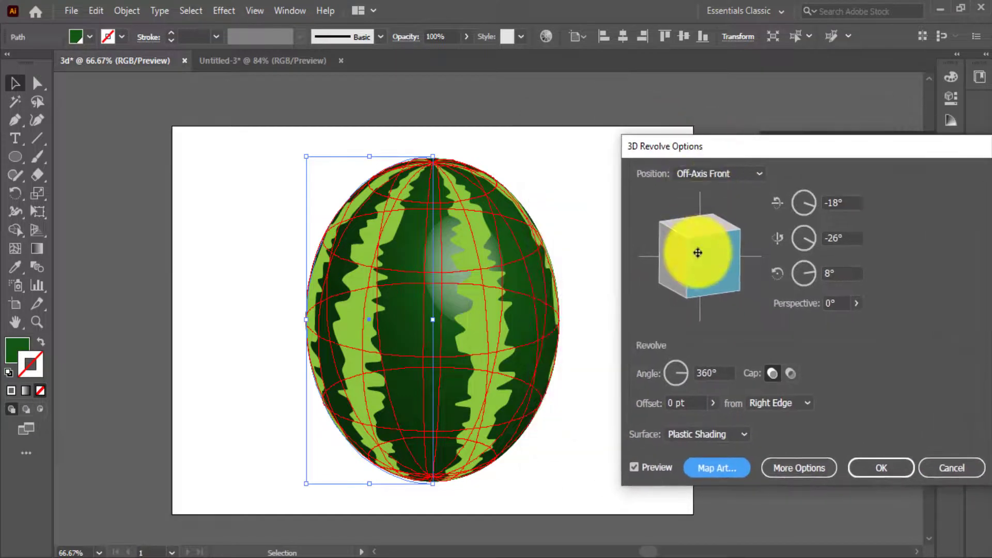
{"action": "left_click", "coordinate": [699, 254]}
{"action": "left_click_drag", "start_coordinate": [676, 269], "coordinate": [703, 257]}
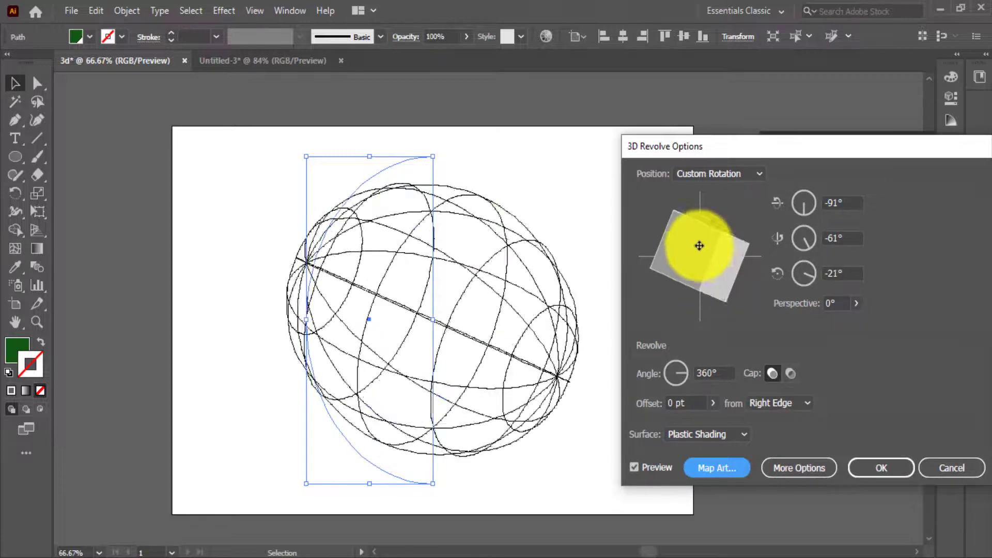
{"action": "mouse_move", "coordinate": [699, 246]}
{"action": "left_mouse_down"}
{"action": "mouse_move", "coordinate": [679, 232]}
{"action": "mouse_move", "coordinate": [689, 215]}
{"action": "mouse_move", "coordinate": [694, 255]}
{"action": "left_mouse_up"}
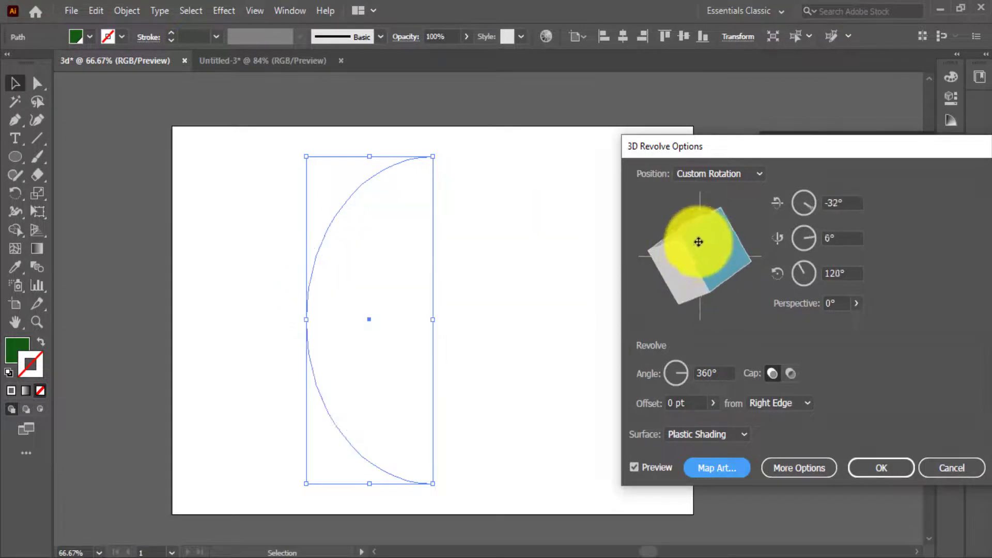
{"action": "left_click_drag", "start_coordinate": [744, 270], "coordinate": [727, 294]}
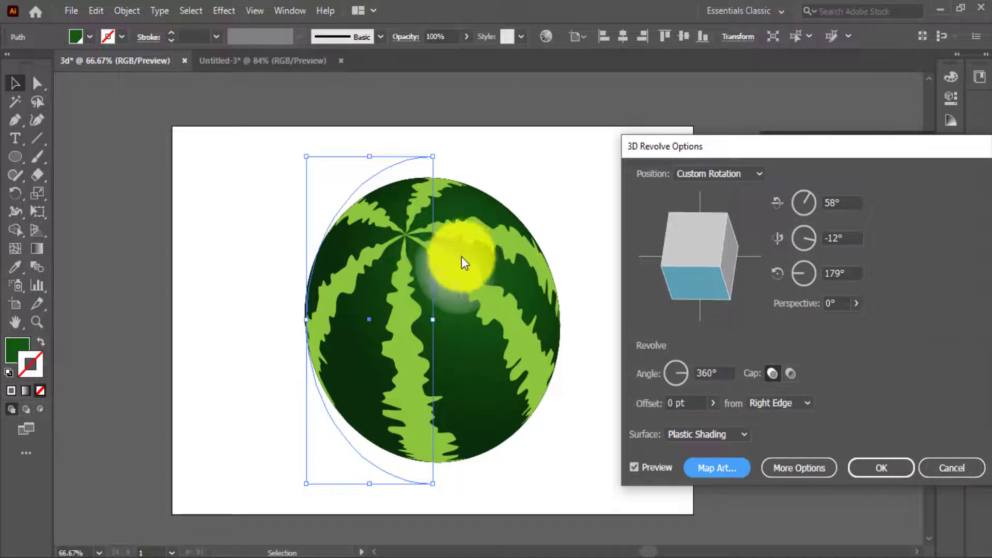
Set the watermelon's surface to Diffuse Shading and rotate it to about 52°, -23° and -175° on X, Y and Z.
{"action": "left_click", "coordinate": [724, 438]}
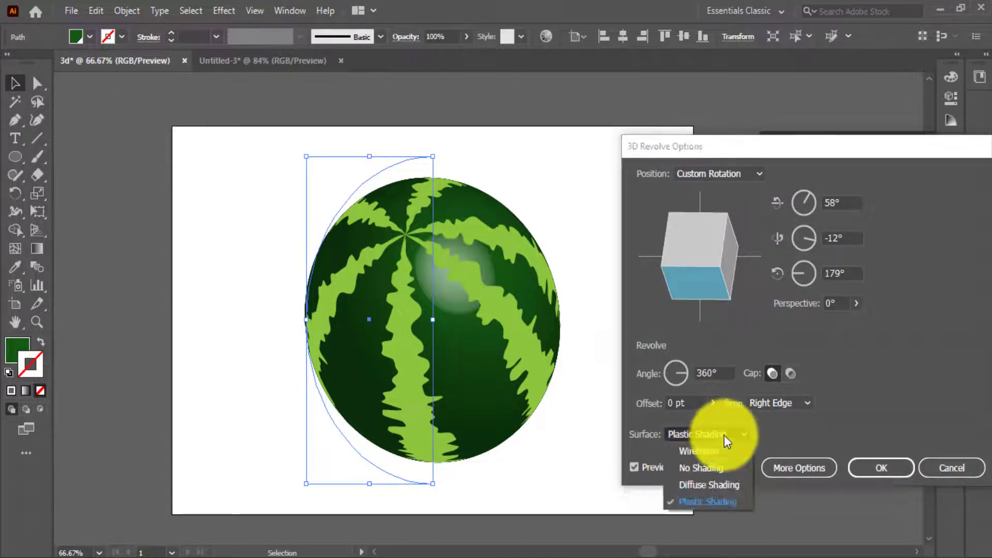
{"action": "left_click", "coordinate": [714, 485]}
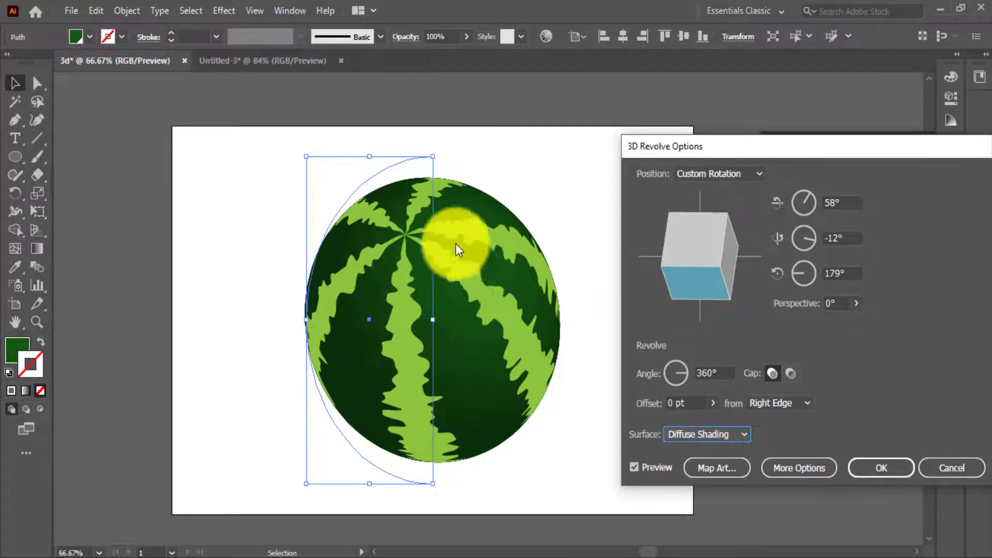
{"action": "left_click_drag", "start_coordinate": [708, 272], "coordinate": [726, 262]}
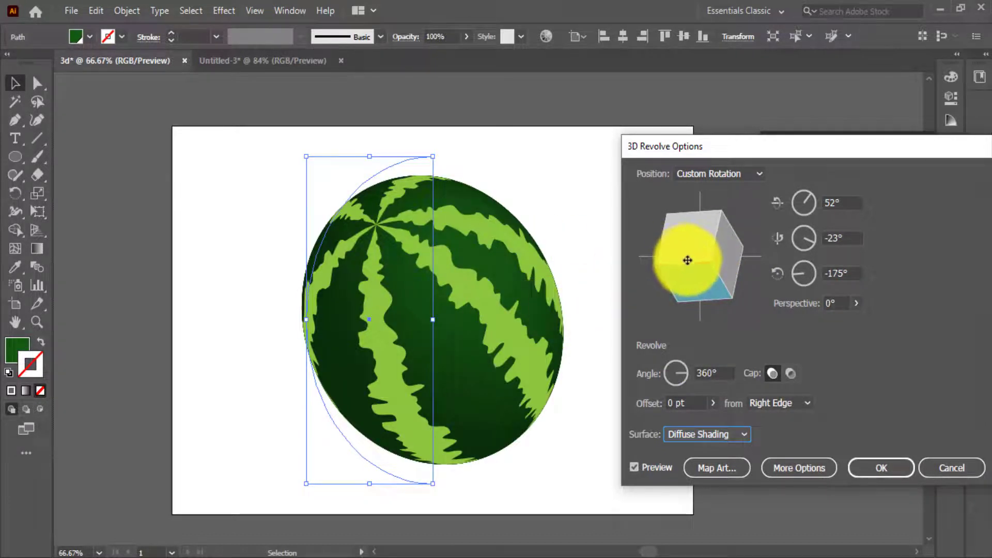
Rotate the watermelon to about 57° on X, -18° on Y and -177° on Z, and accept the 3D revolve.
{"action": "left_click_drag", "start_coordinate": [692, 261], "coordinate": [713, 273]}
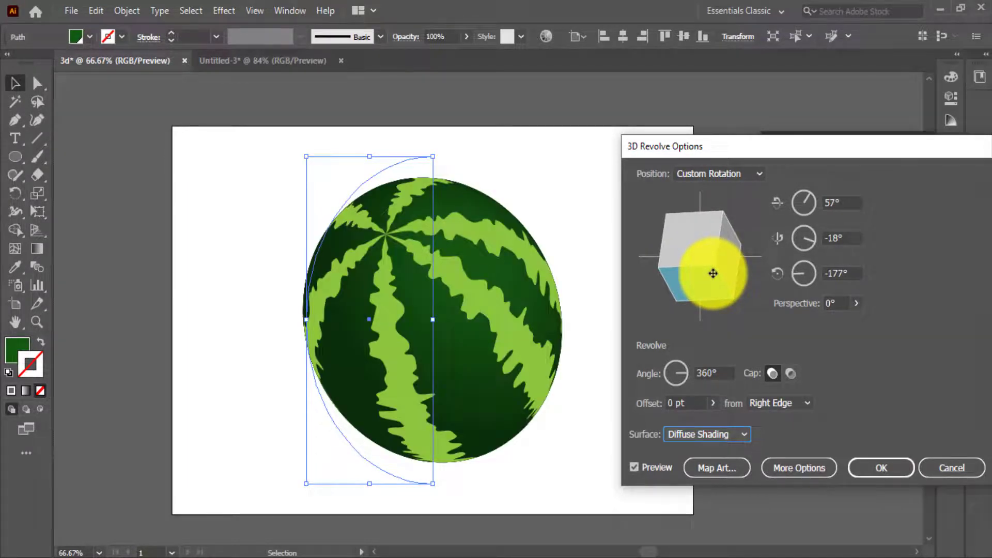
{"action": "left_click", "coordinate": [881, 467]}
{"action": "left_click", "coordinate": [640, 265]}
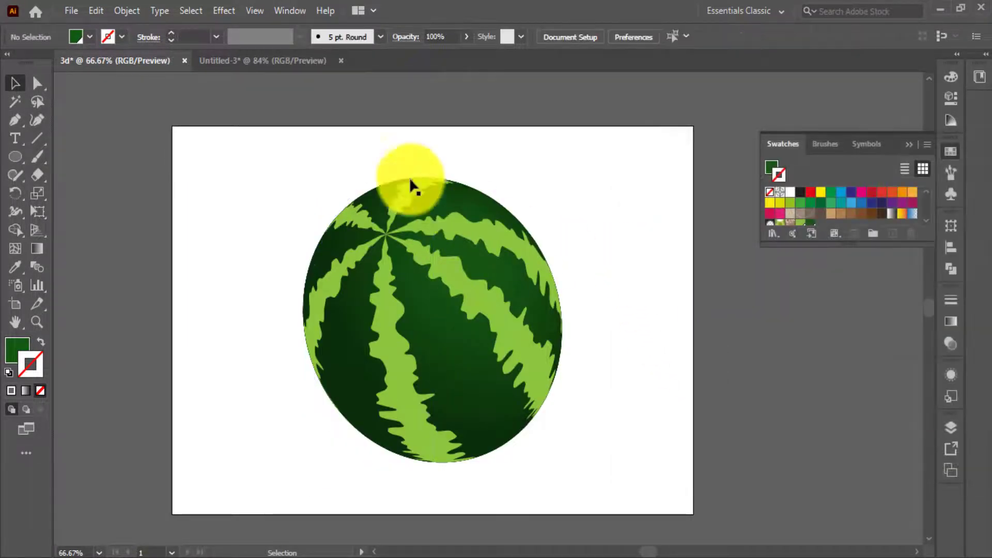
Expand the appearance of the revolved watermelon into editable artwork.
{"action": "left_click", "coordinate": [424, 298]}
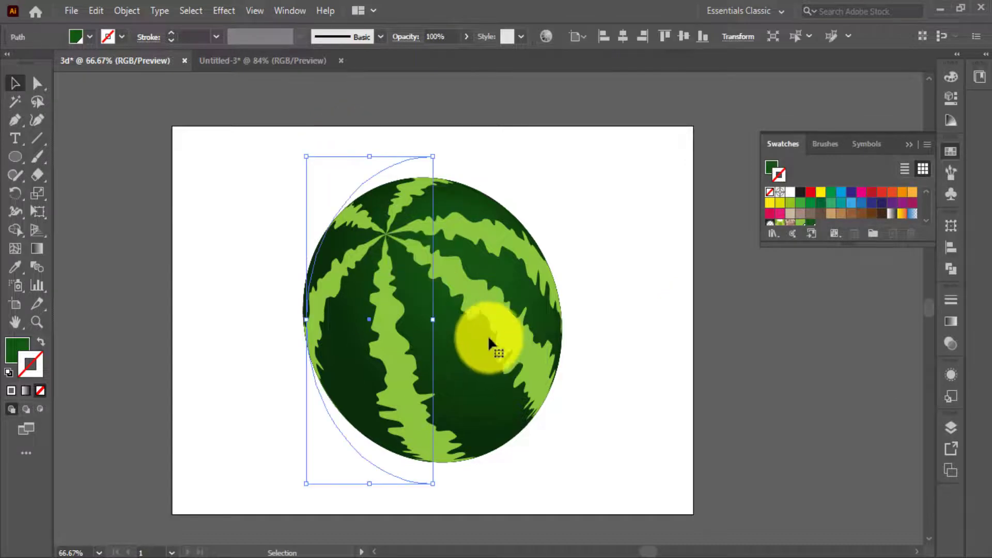
{"action": "left_click", "coordinate": [125, 11]}
{"action": "left_click", "coordinate": [194, 202]}
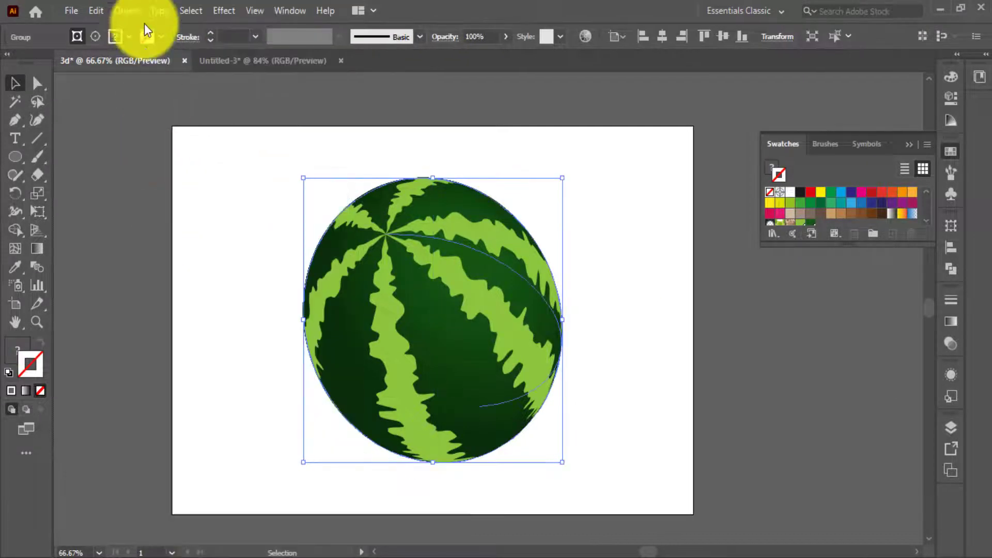
{"action": "left_click", "coordinate": [127, 11]}
{"action": "left_click", "coordinate": [188, 185]}
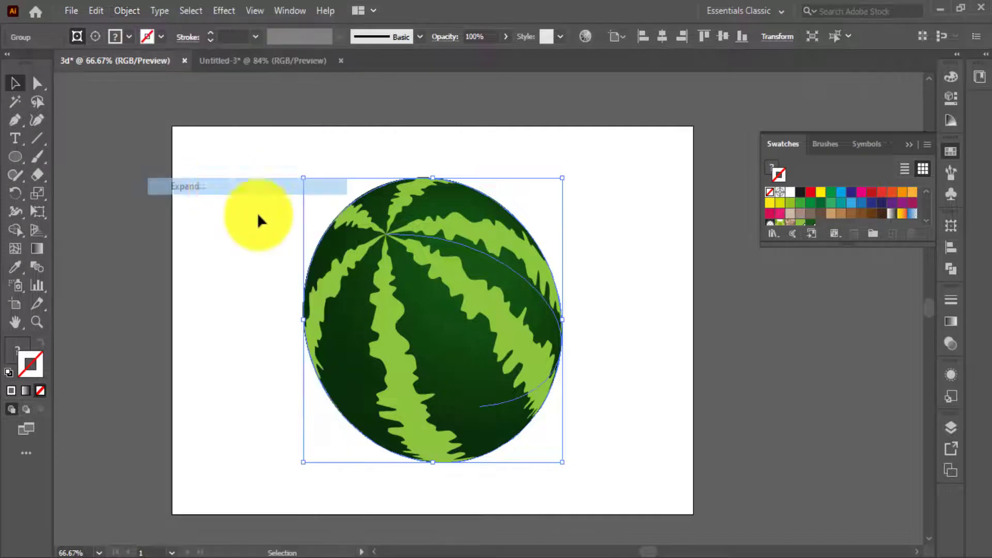
{"action": "left_click", "coordinate": [302, 223]}
{"action": "left_click", "coordinate": [510, 345]}
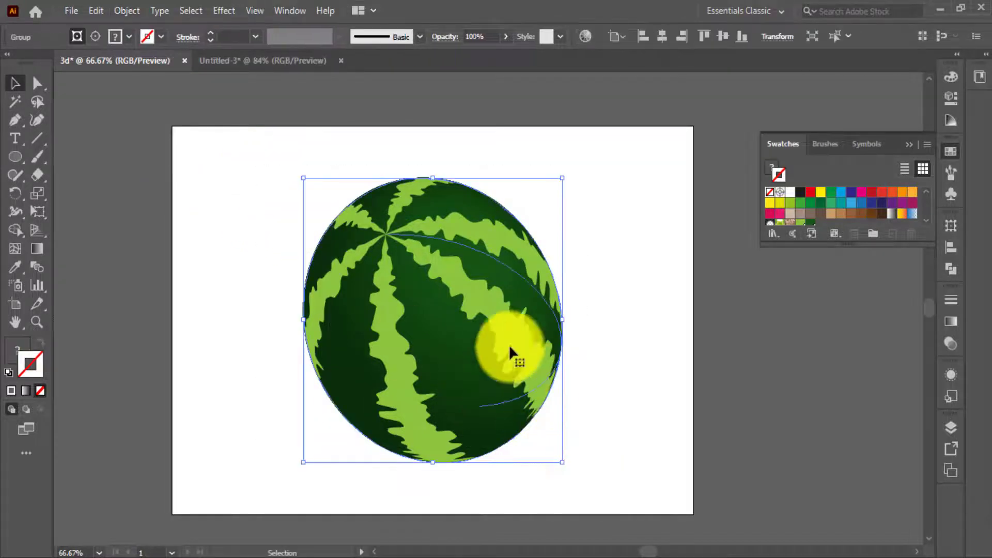
{"action": "right_click", "coordinate": [492, 322]}
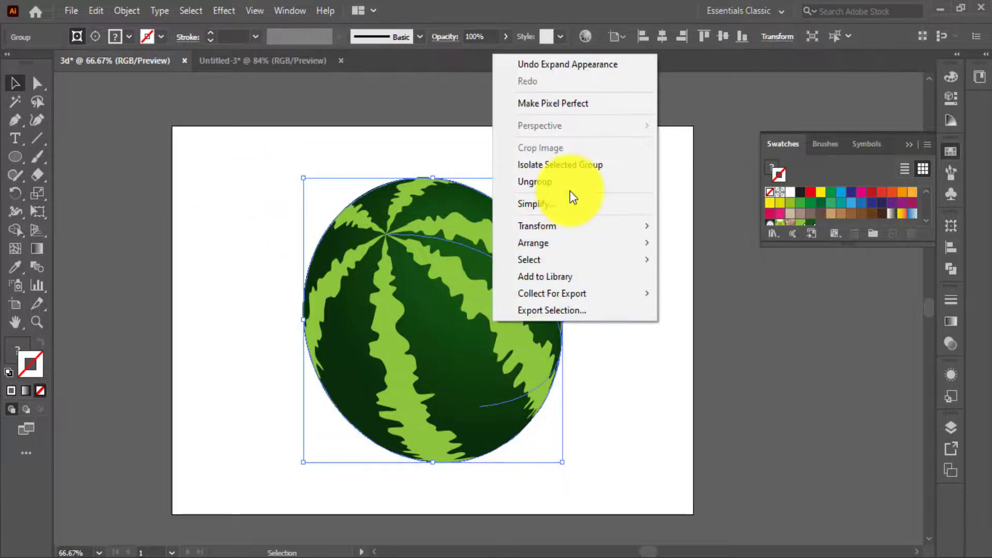
{"action": "left_click", "coordinate": [669, 362]}
Add a Multiply drop shadow to the watermelon with 75% opacity, 2.469 mm X and Y offsets and 1.764 mm blur.
{"action": "left_click", "coordinate": [448, 279]}
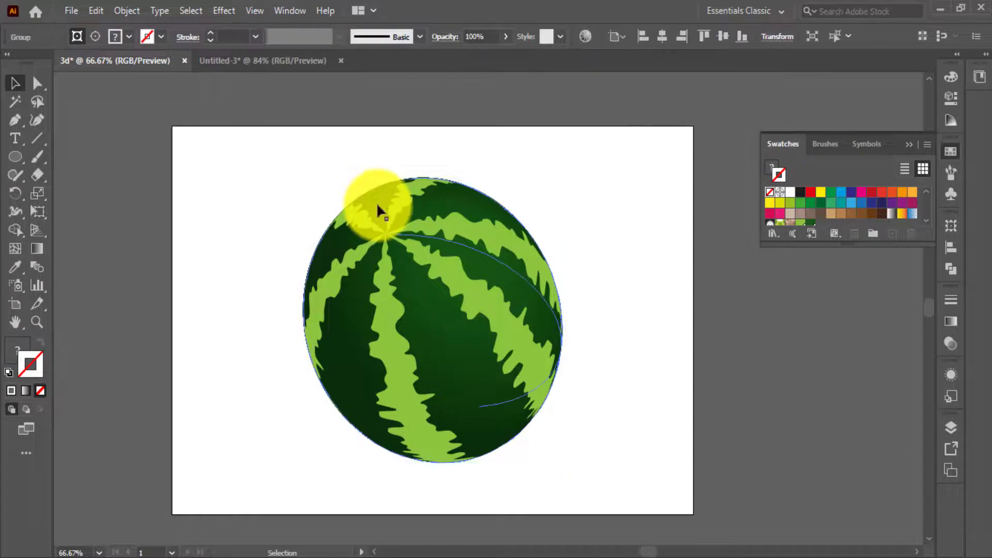
{"action": "left_click", "coordinate": [224, 7]}
{"action": "mouse_move", "coordinate": [269, 196]}
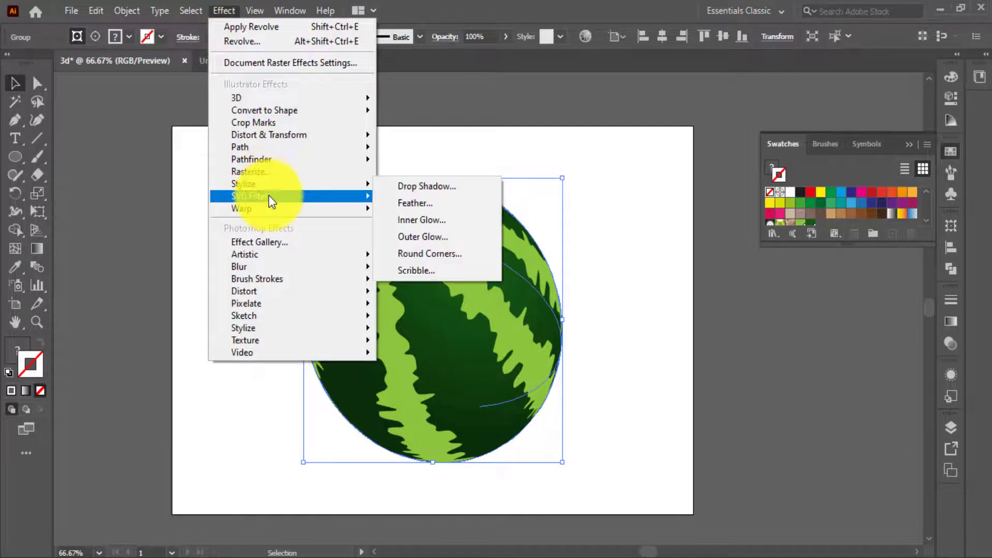
{"action": "left_click", "coordinate": [424, 192]}
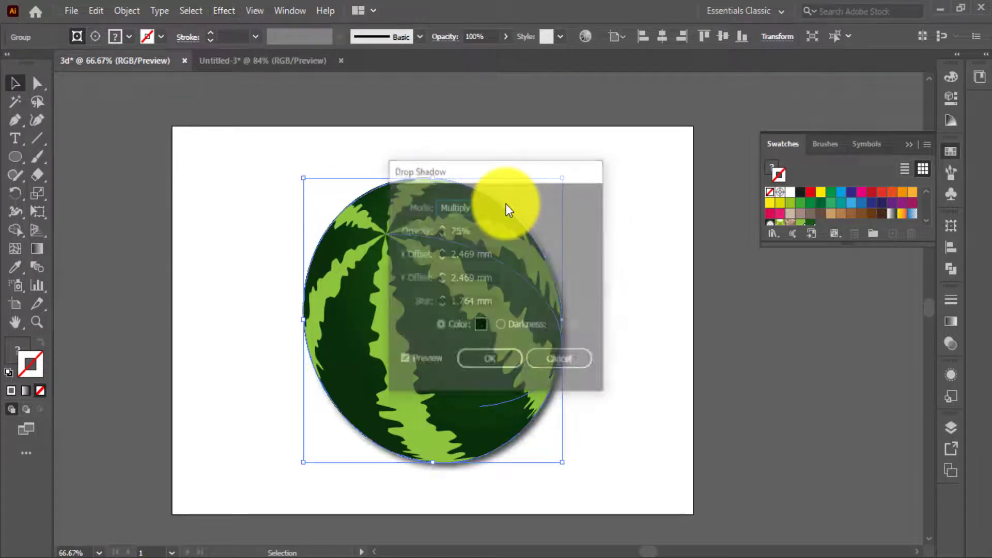
{"action": "left_click_drag", "start_coordinate": [480, 175], "coordinate": [635, 199]}
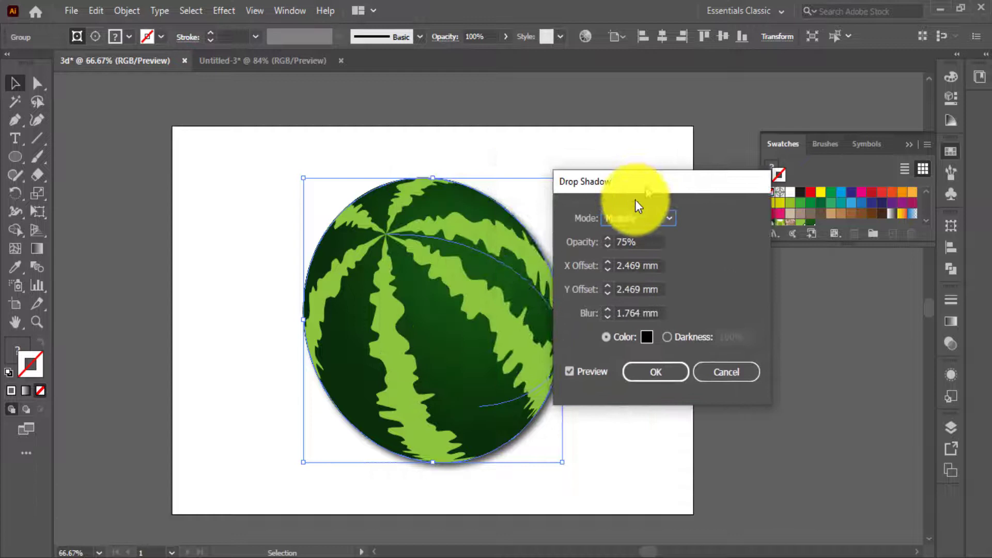
{"action": "left_click", "coordinate": [660, 371]}
{"action": "left_click", "coordinate": [609, 349]}
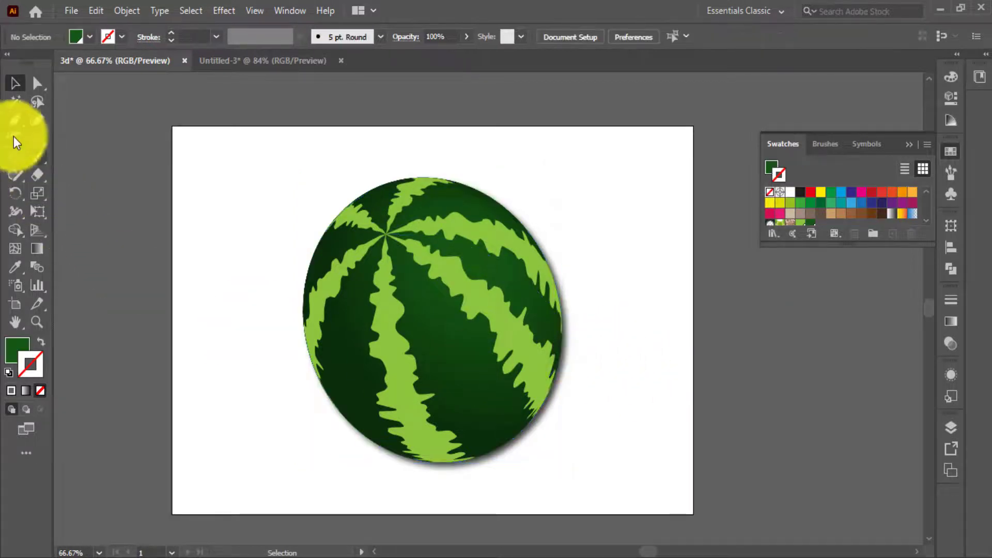
Draw a dark green rectangle with a black stroke covering the whole artboard and send it behind the watermelon.
{"action": "left_click_drag", "start_coordinate": [9, 159], "coordinate": [67, 157]}
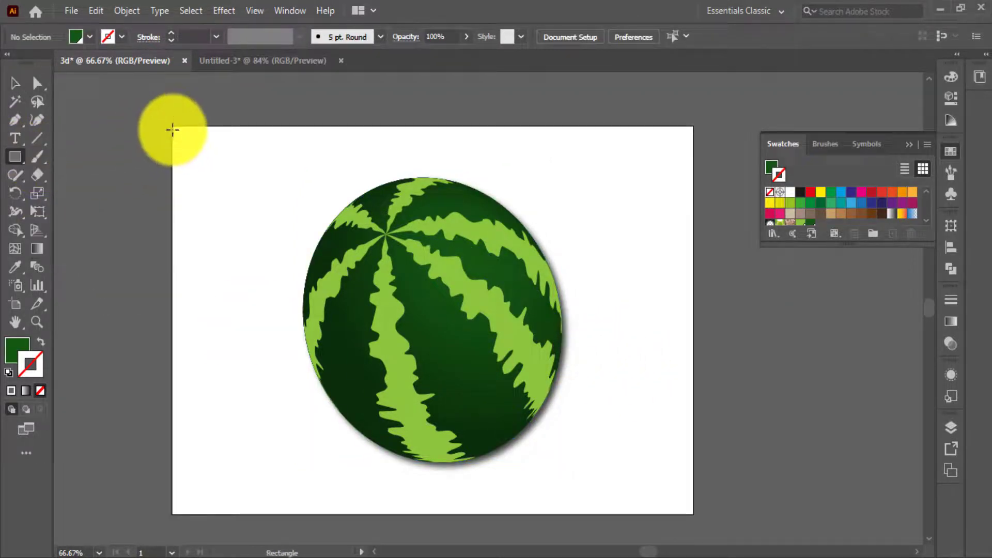
{"action": "left_click_drag", "start_coordinate": [172, 126], "coordinate": [692, 513]}
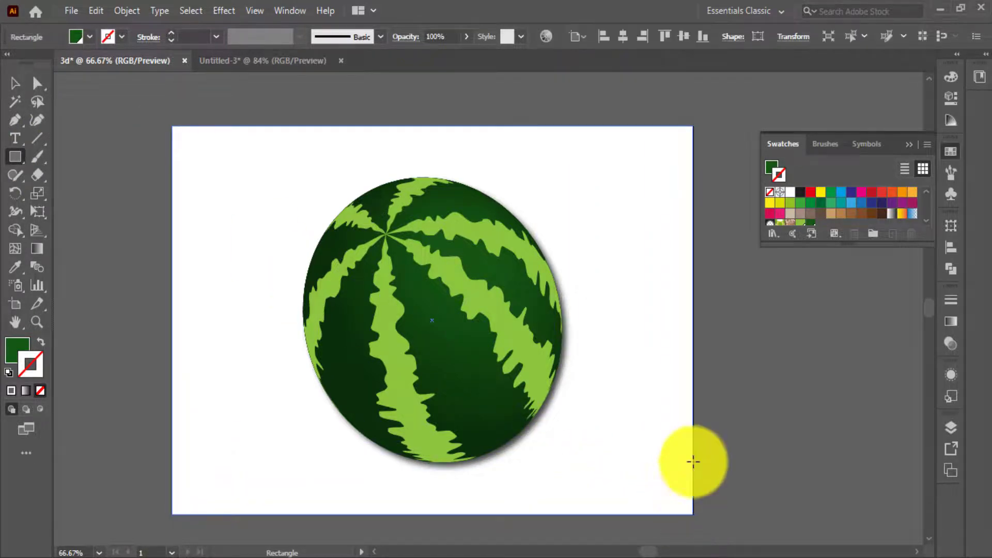
{"action": "left_click", "coordinate": [800, 192]}
{"action": "right_click", "coordinate": [505, 232]}
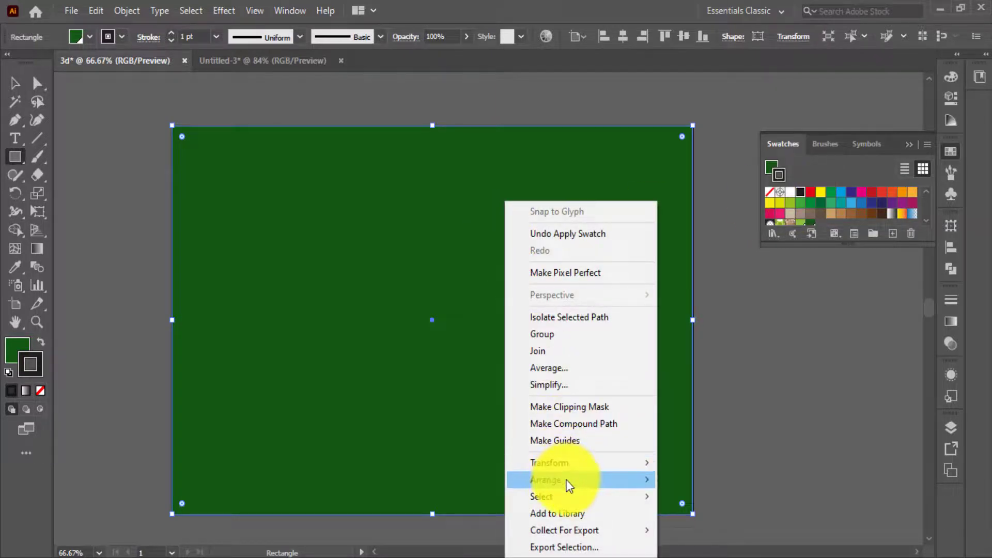
{"action": "mouse_move", "coordinate": [564, 481]}
{"action": "left_click", "coordinate": [704, 530]}
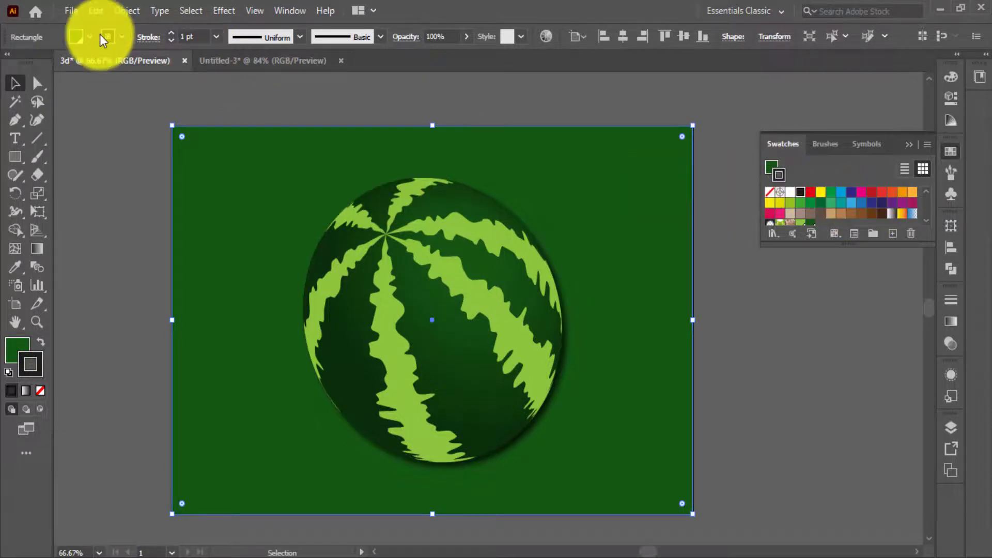
Recolor the background rectangle with a dark blue fill and a dark green stroke.
{"action": "left_click", "coordinate": [849, 202]}
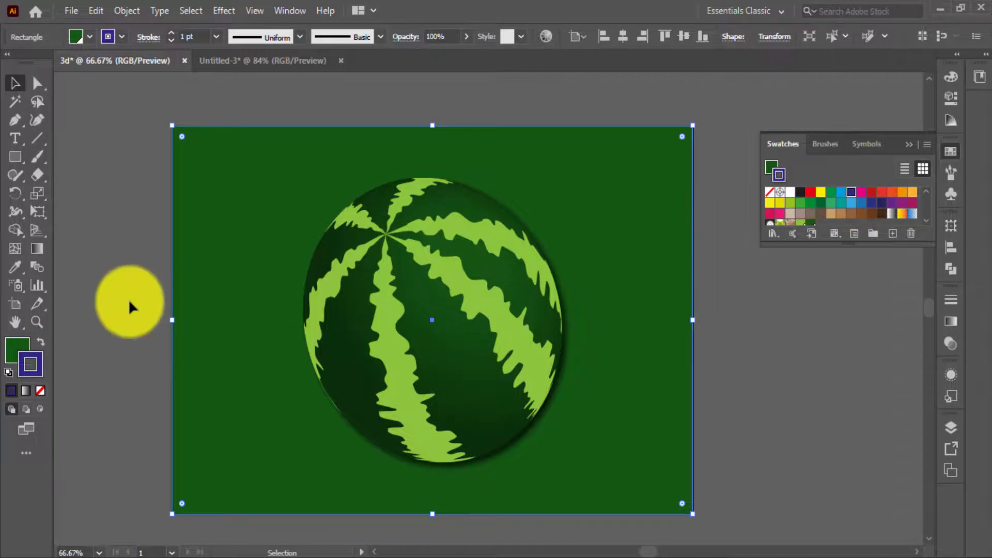
{"action": "left_click", "coordinate": [41, 342]}
{"action": "left_click", "coordinate": [133, 283]}
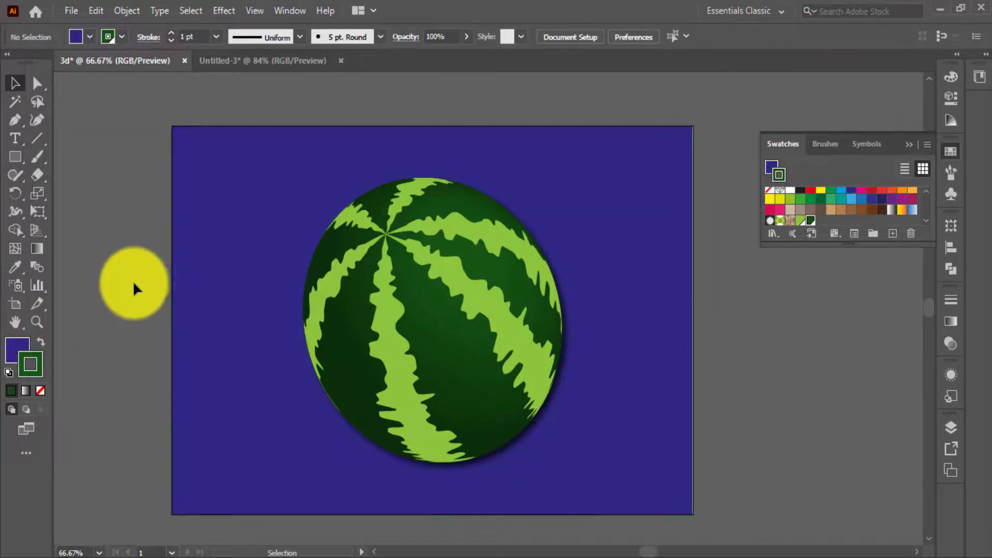
Change the background rectangle's fill to the green 3AAA35.
{"action": "left_click", "coordinate": [173, 273]}
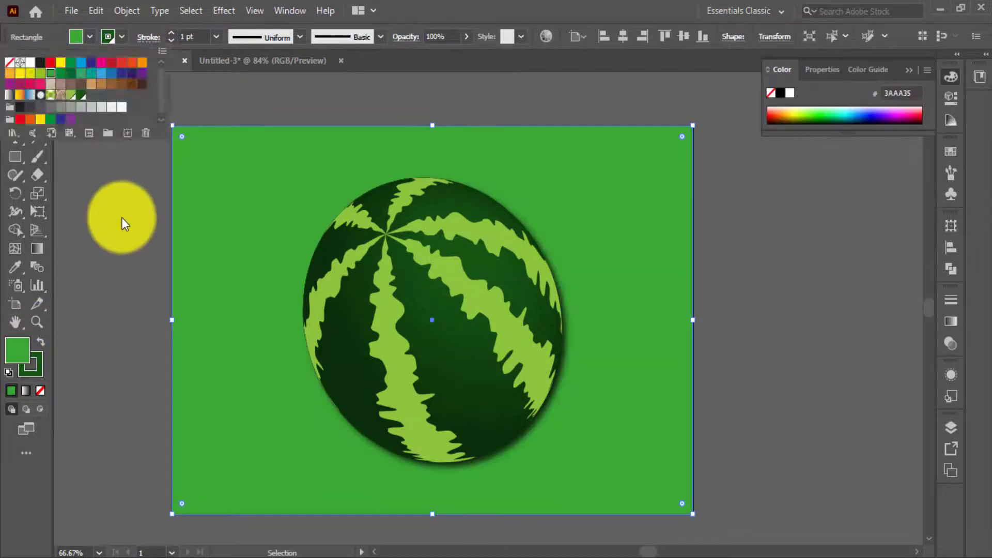
{"action": "left_click", "coordinate": [122, 217]}
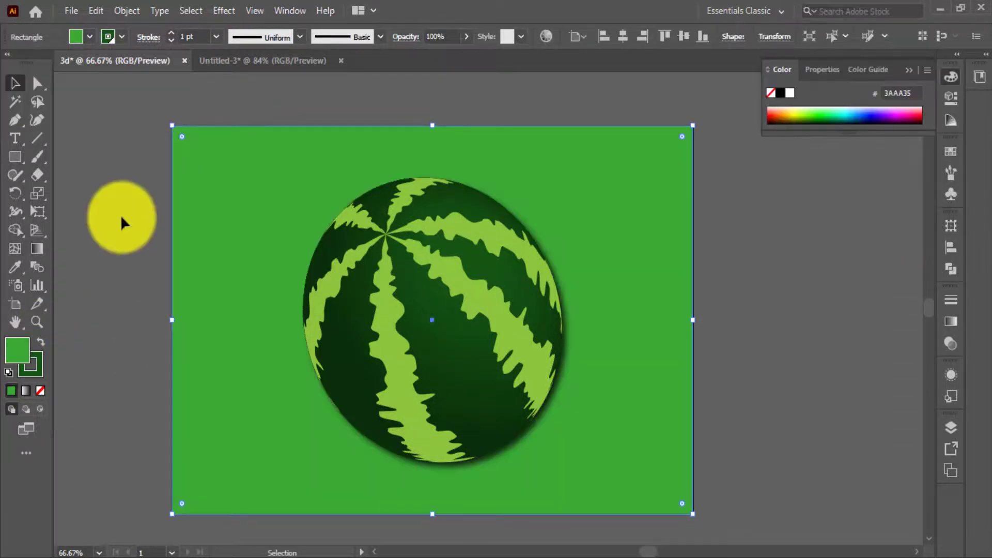
{"action": "left_click", "coordinate": [121, 218]}
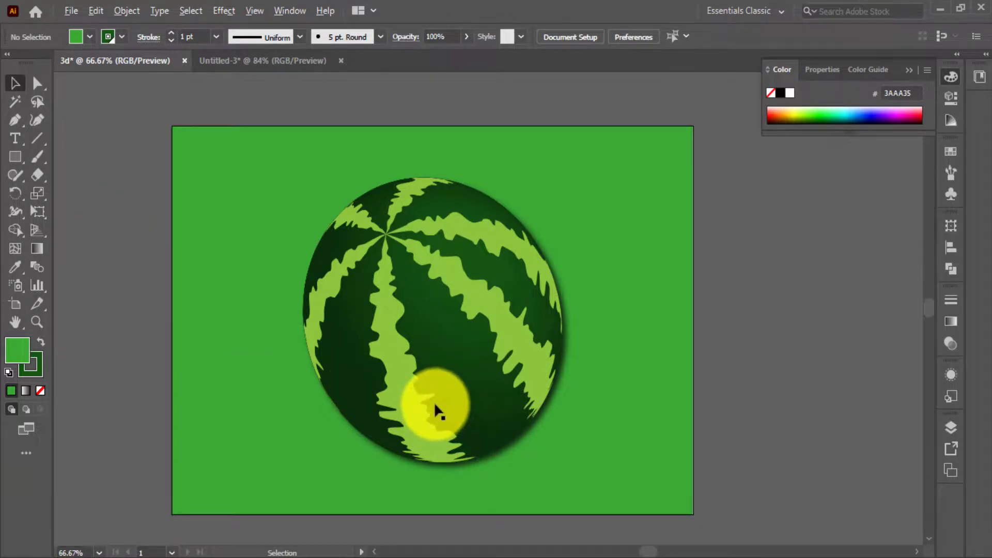